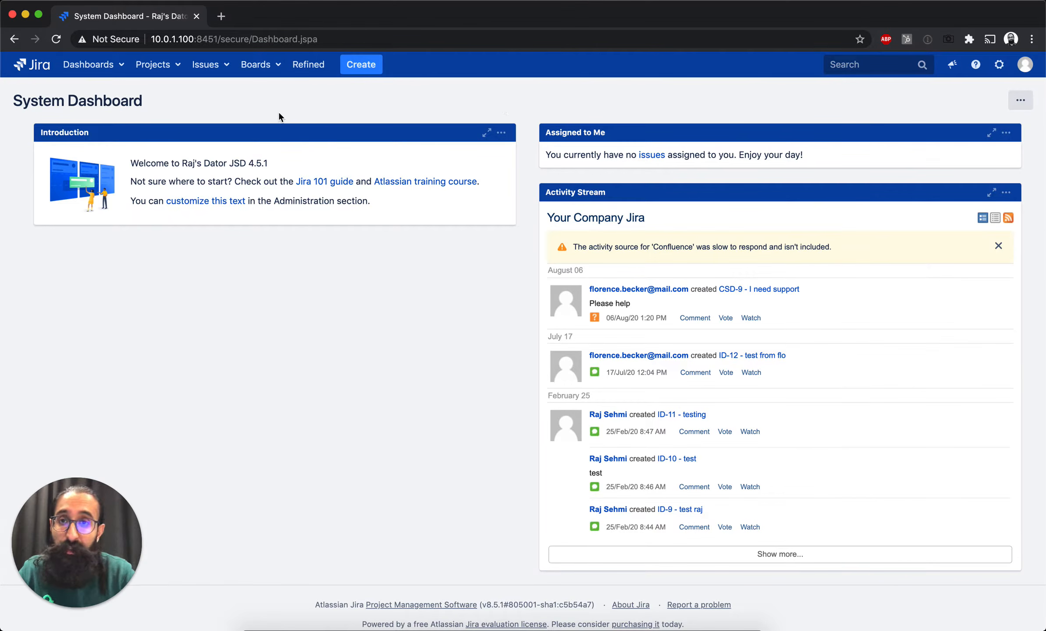
# Enable Refined globally for Jira Service Desk in the Refined administration, and return to the site structure overview
pyautogui.click(309, 66)
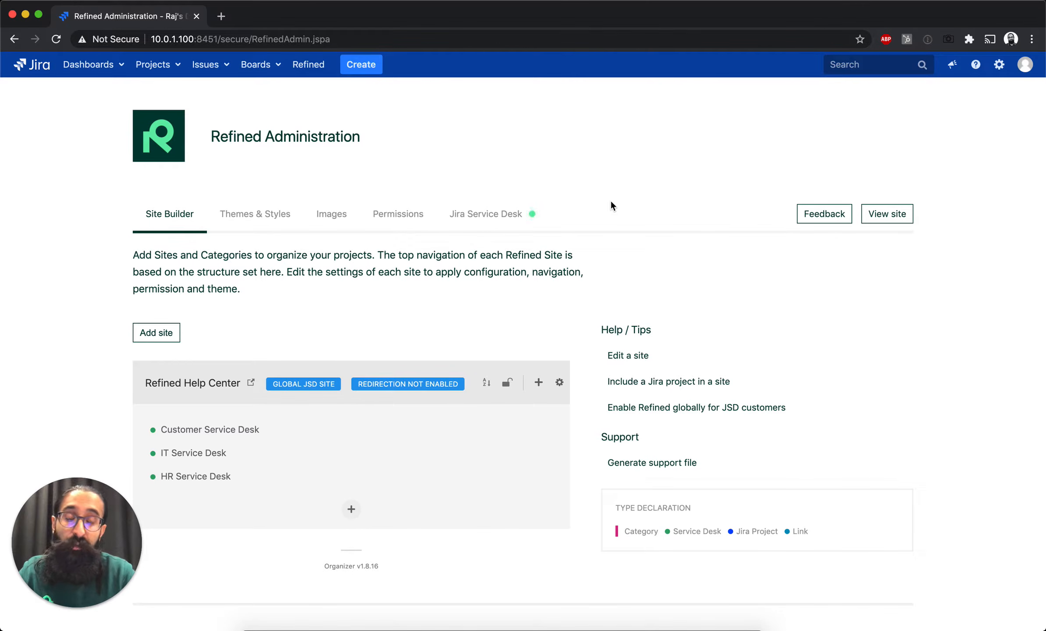
pyautogui.scroll(-2, 611, 199)
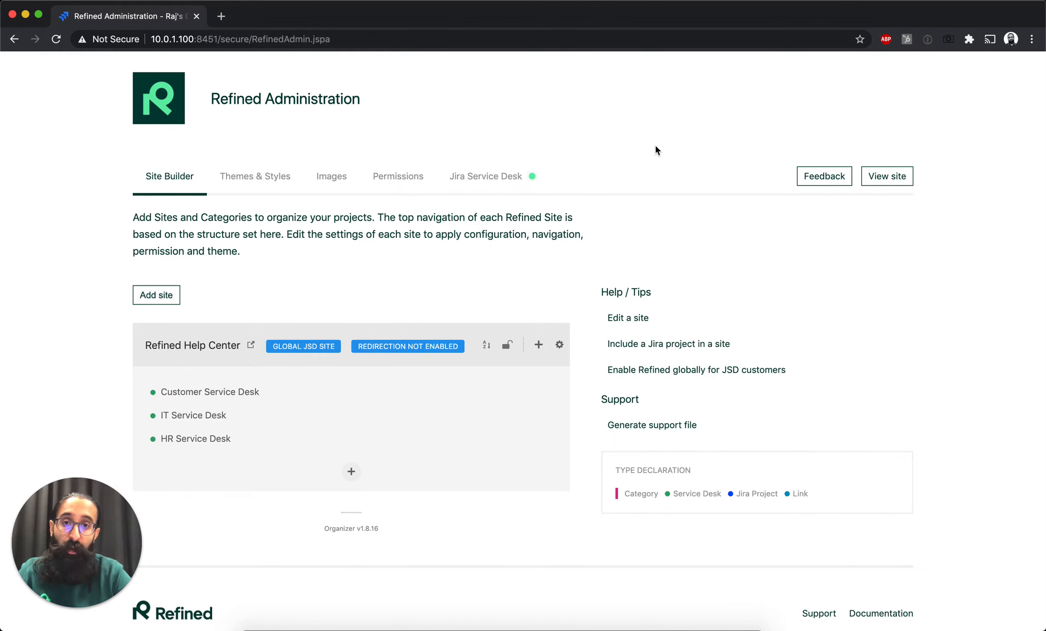
pyautogui.click(511, 181)
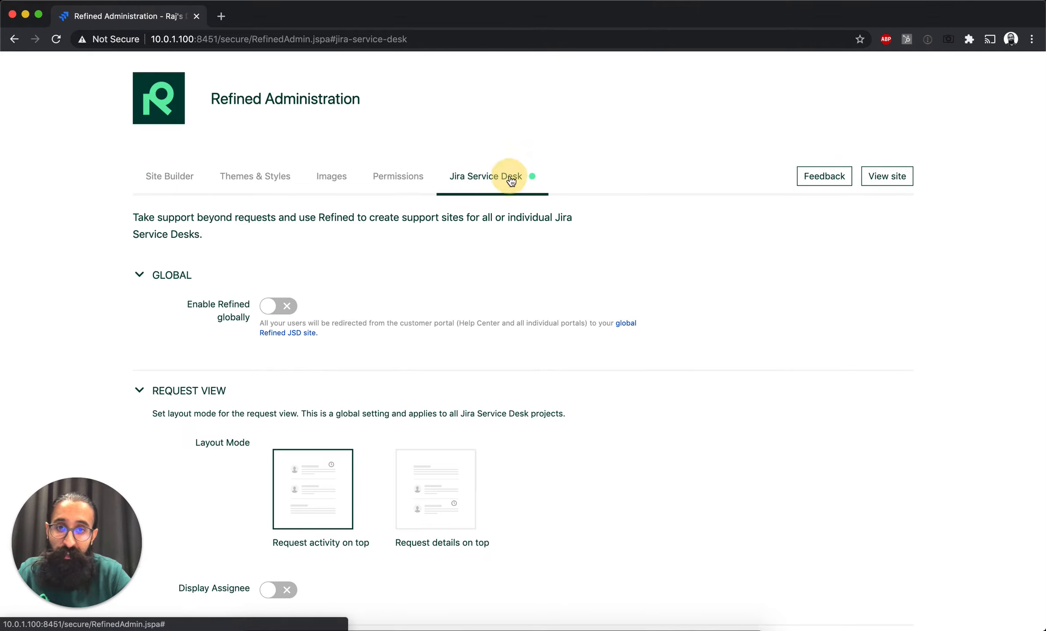
pyautogui.click(276, 312)
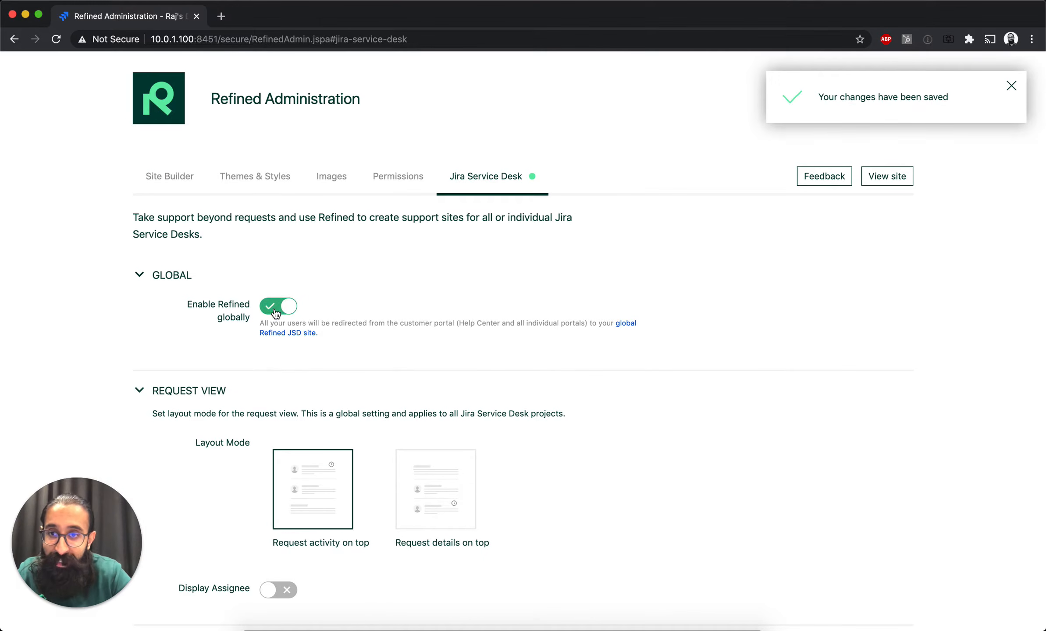
pyautogui.click(180, 182)
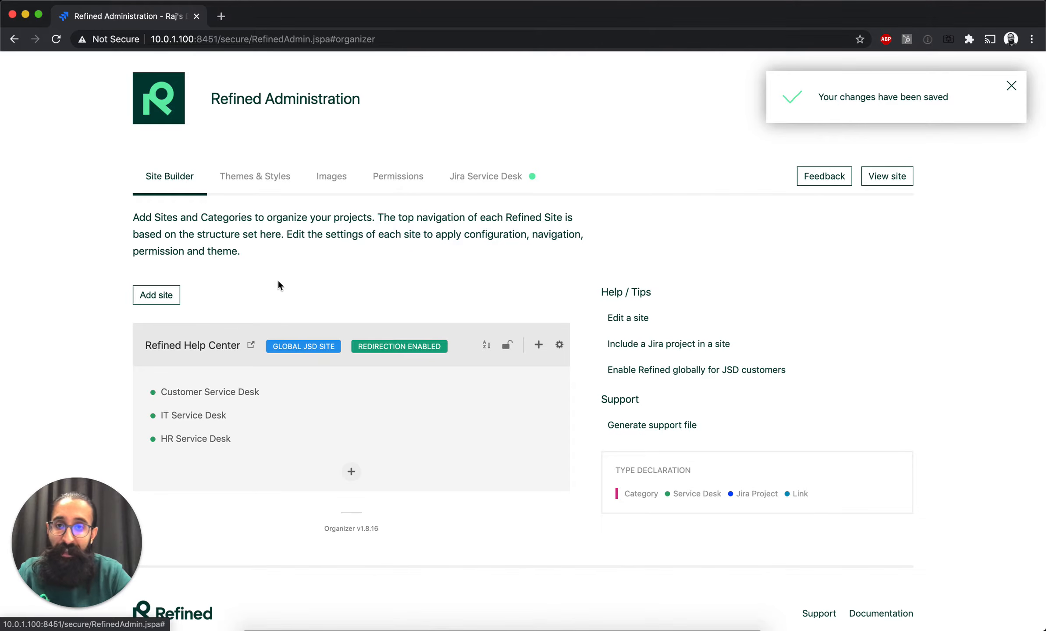
pyautogui.moveTo(436, 347)
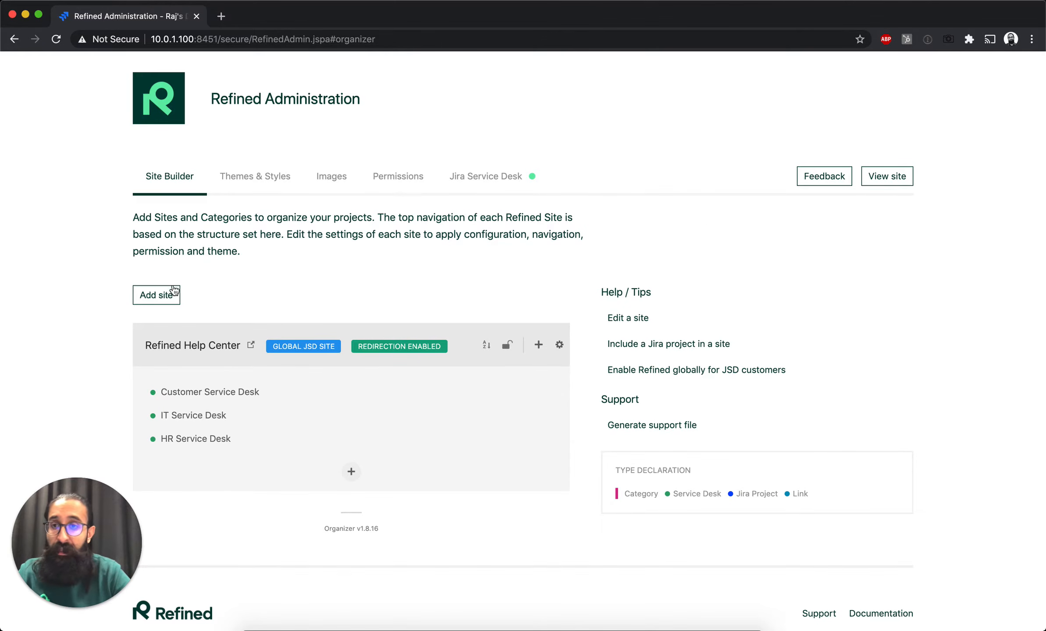
# Create a new site named Internal Site with the URL path int
pyautogui.click(157, 294)
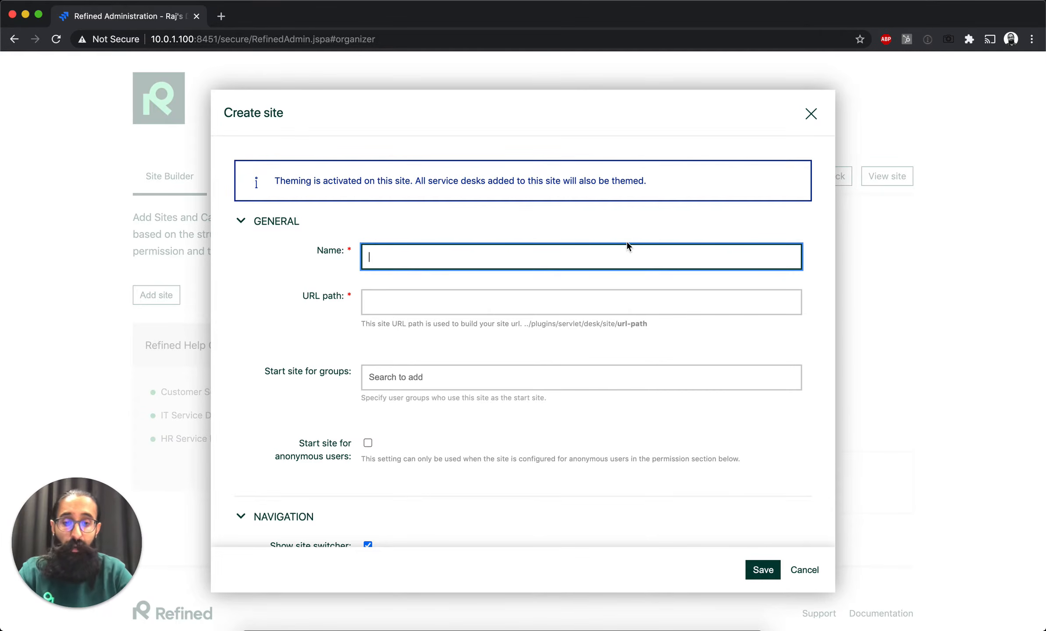
pyautogui.write('Internal ')
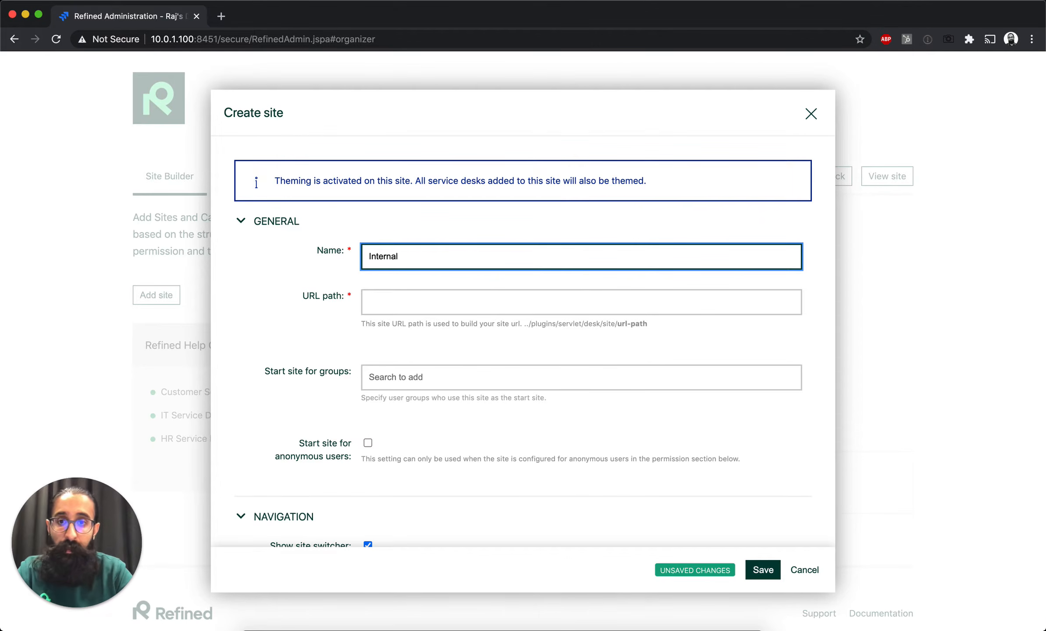
pyautogui.write('Site')
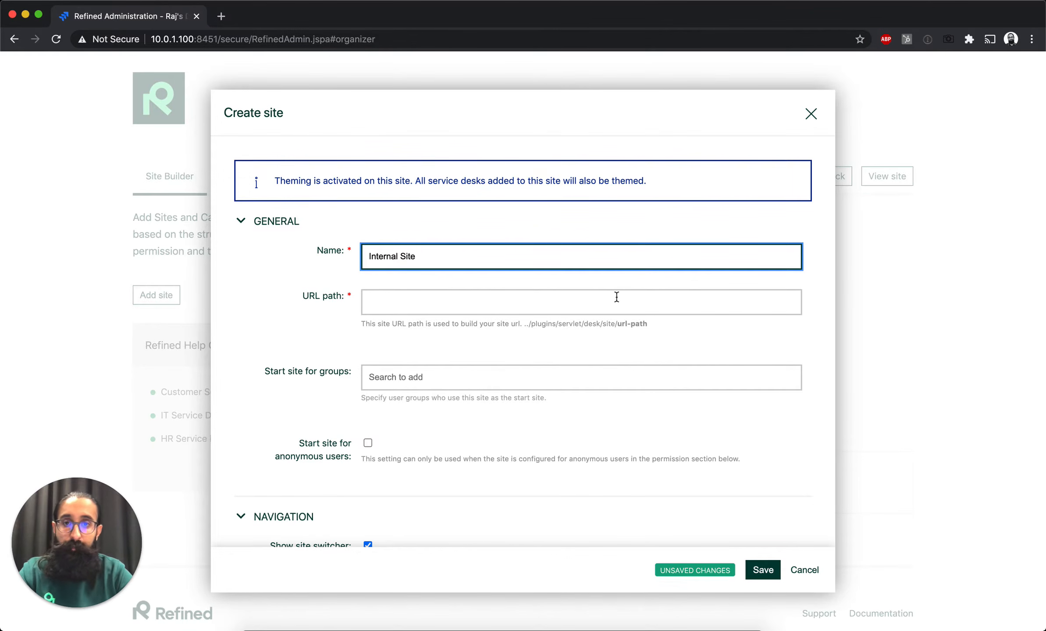
pyautogui.click(607, 309)
pyautogui.write('int')
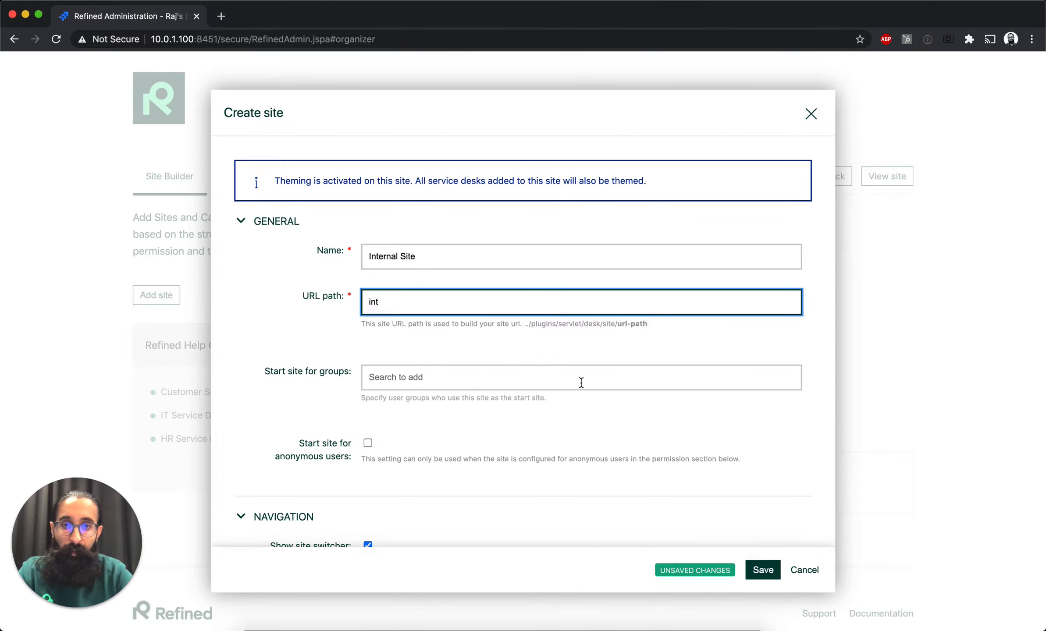
pyautogui.scroll(-3, 582, 482)
pyautogui.click(762, 569)
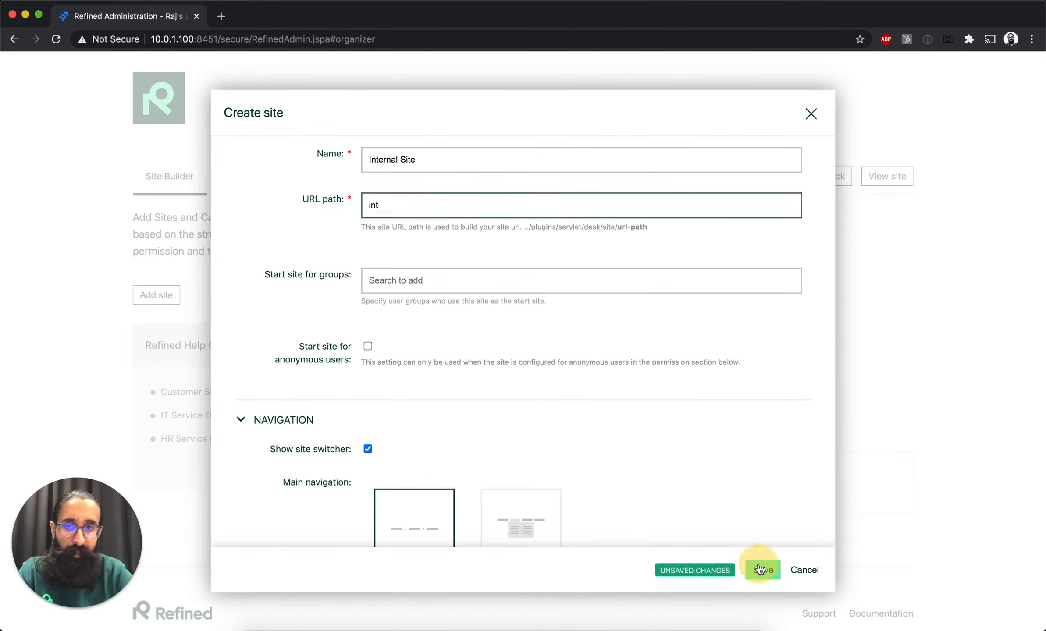
# Move HR Service Desk and IT Service Desk from Refined Help Center into Internal Site
pyautogui.scroll(-2, 489, 495)
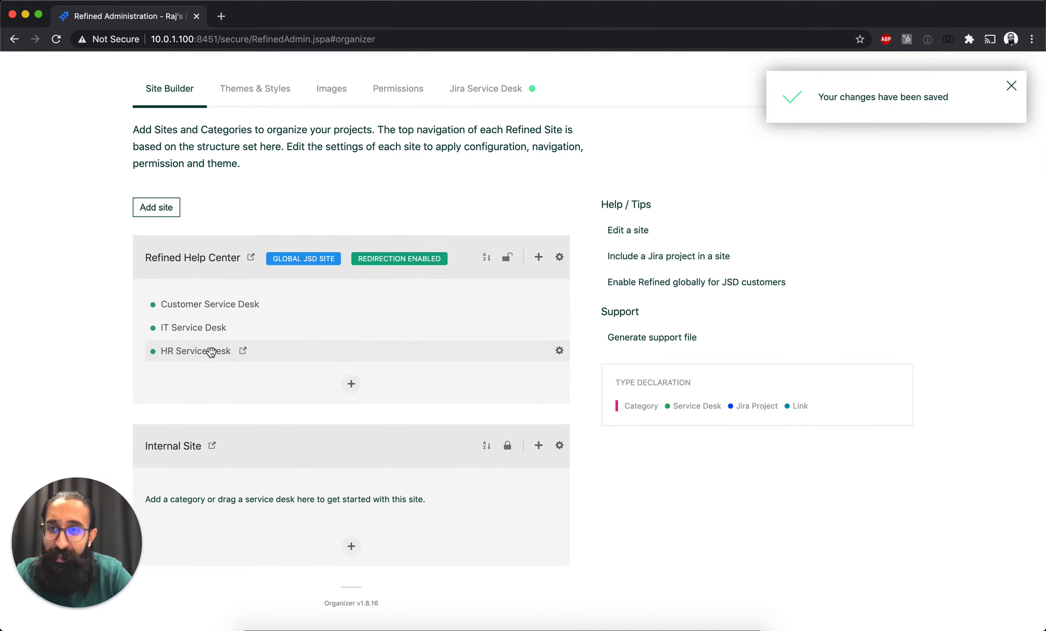
pyautogui.moveTo(212, 355); pyautogui.dragTo(225, 479)
pyautogui.moveTo(218, 327); pyautogui.dragTo(222, 476)
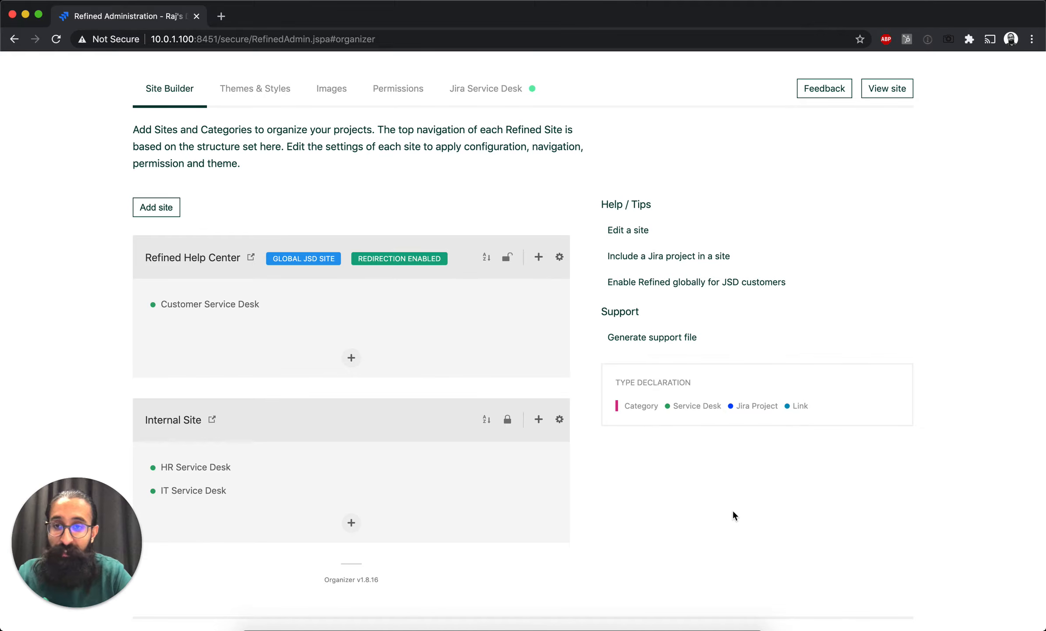
# Add a category named Customer Service to Refined Help Center and move Customer Service Desk into it
pyautogui.click(539, 259)
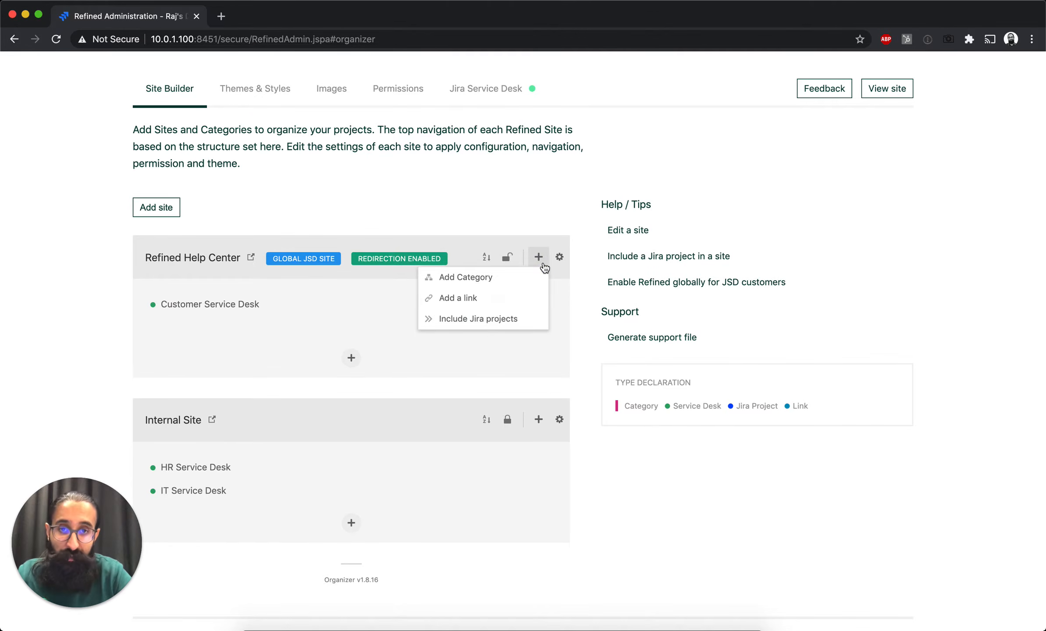
pyautogui.click(534, 276)
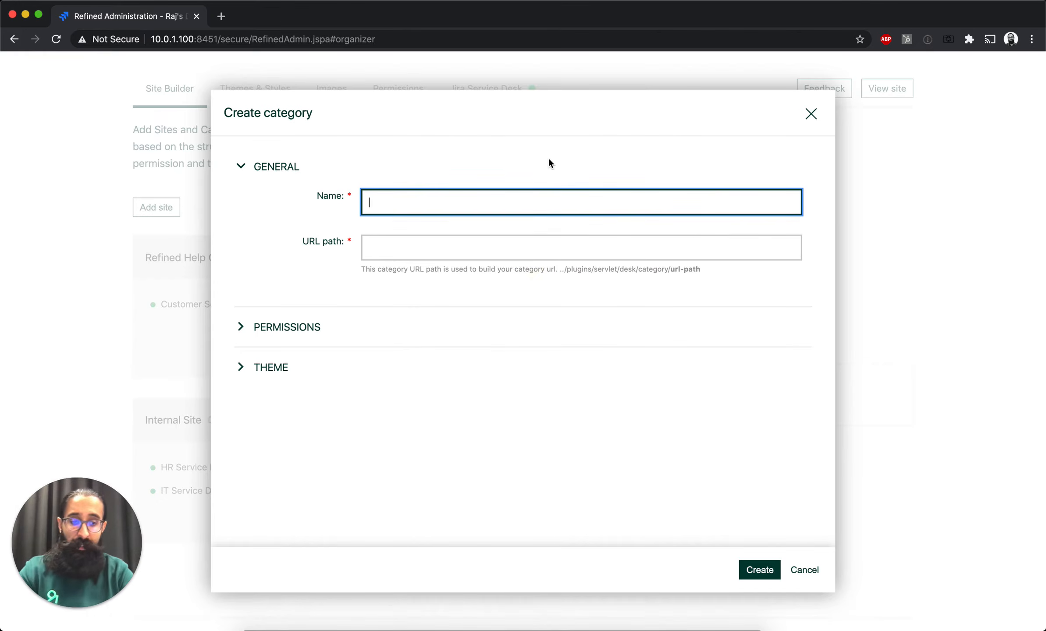
pyautogui.write('Custom')
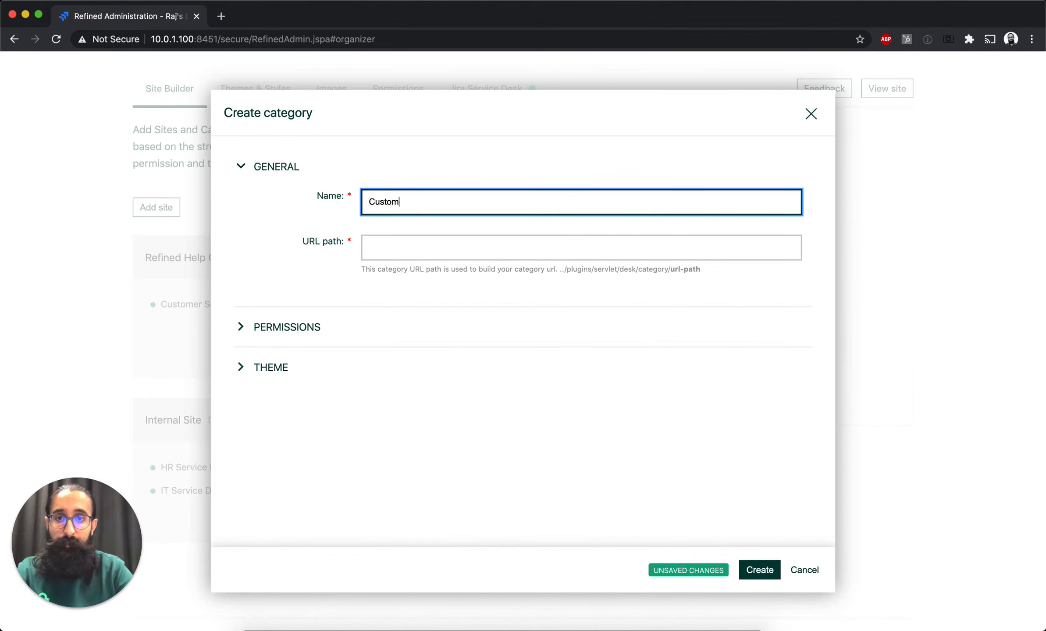
pyautogui.write('er Service')
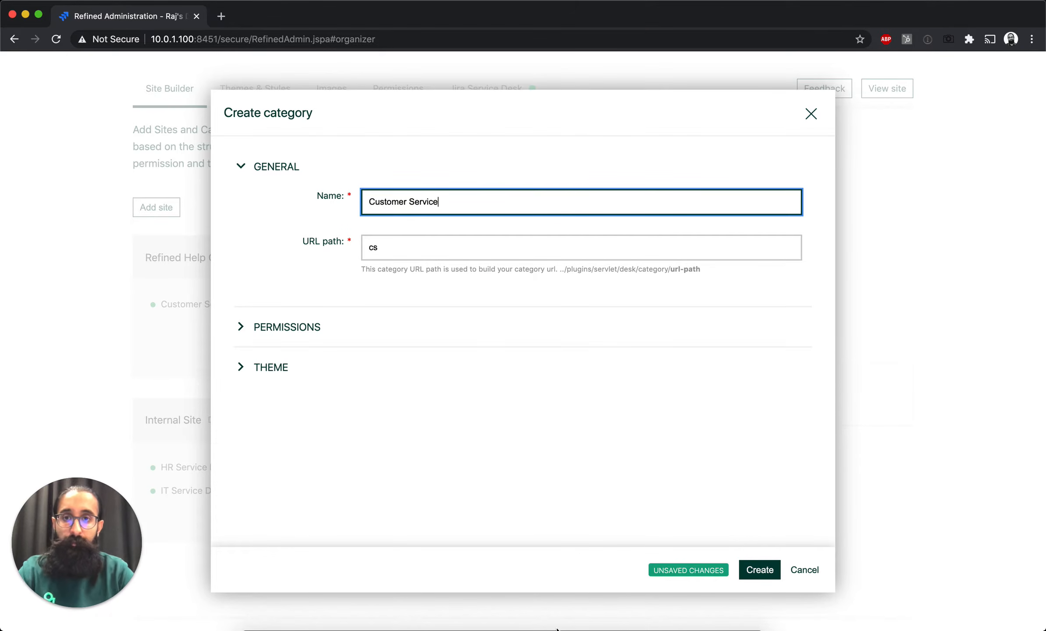
pyautogui.click(754, 572)
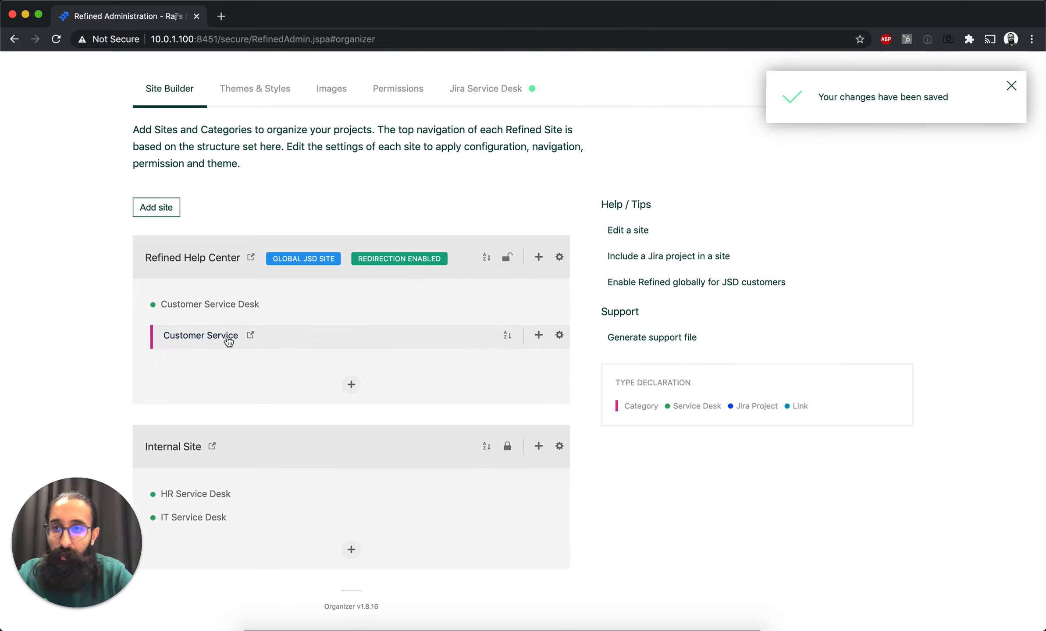
pyautogui.moveTo(210, 304); pyautogui.dragTo(239, 351)
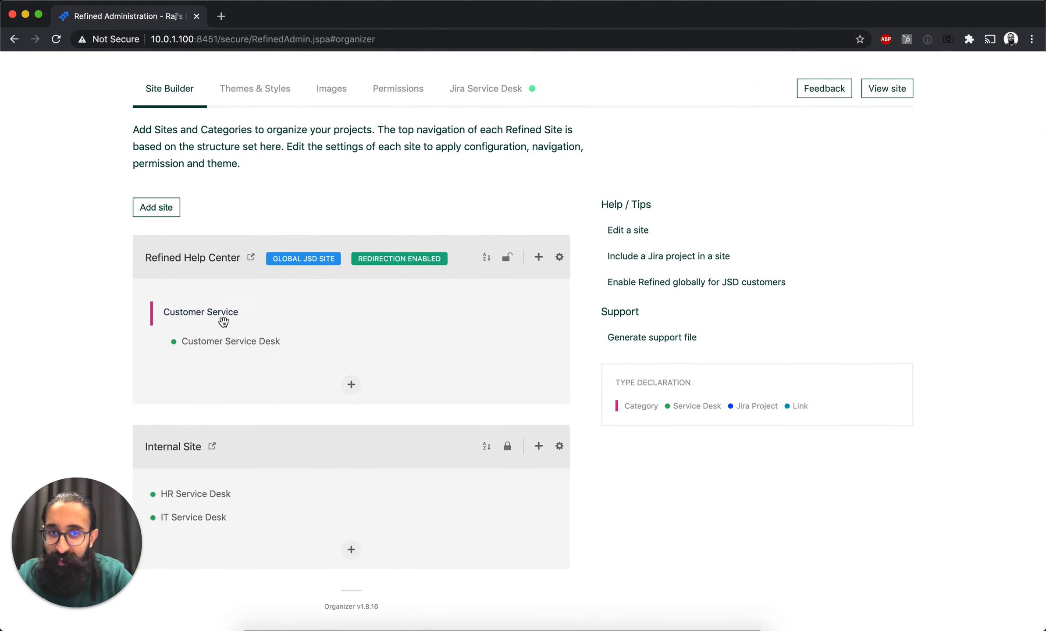
# Add a second category named Issue Tracker to Refined Help Center
pyautogui.click(538, 257)
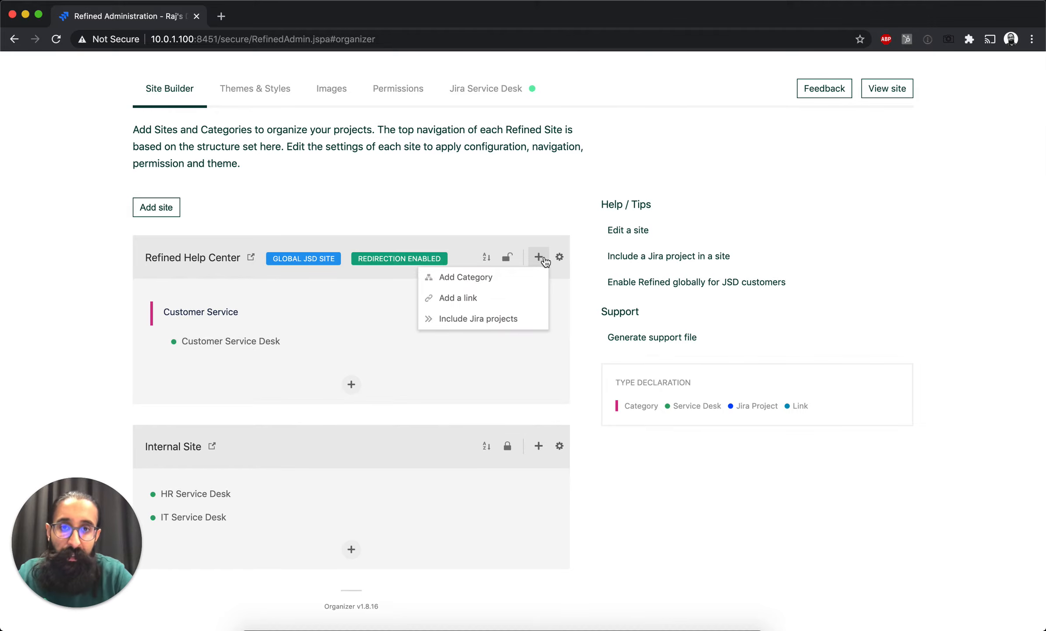
pyautogui.click(532, 281)
pyautogui.write('Iss')
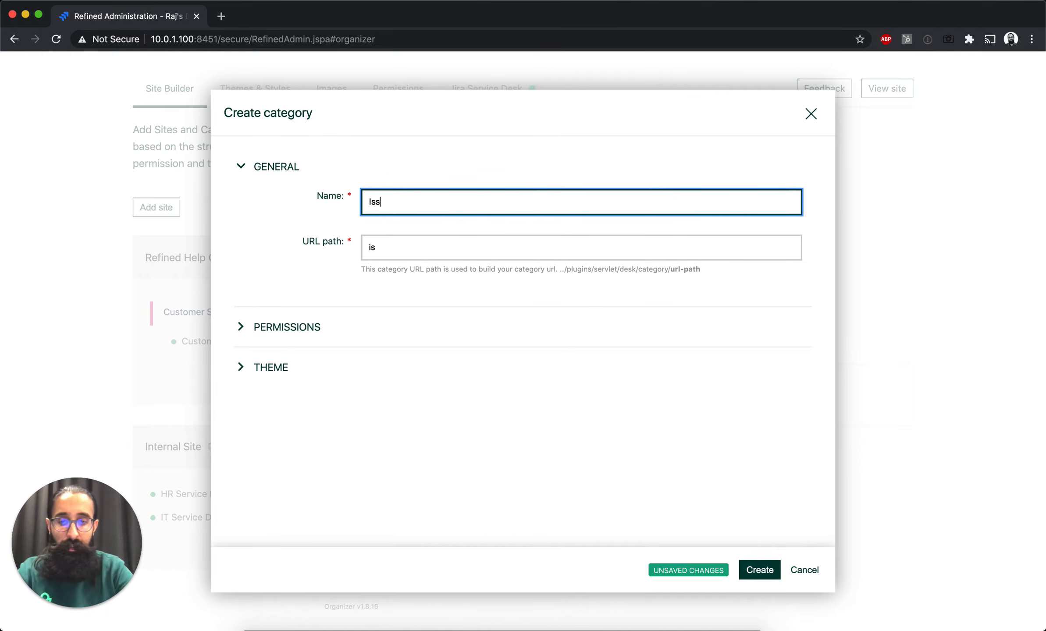
pyautogui.write('ue Tracker')
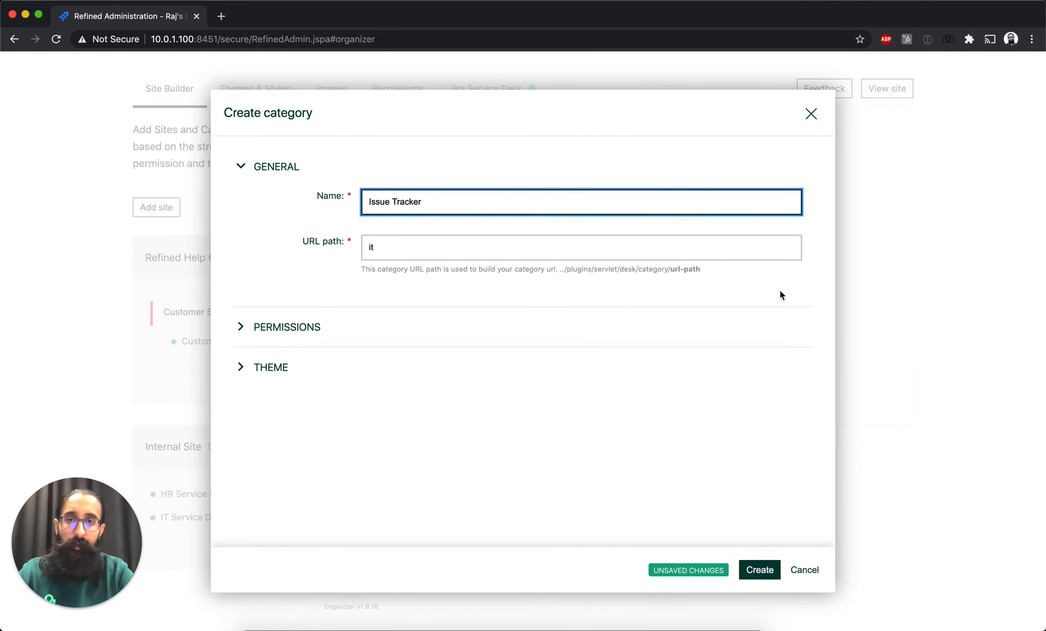
pyautogui.click(760, 570)
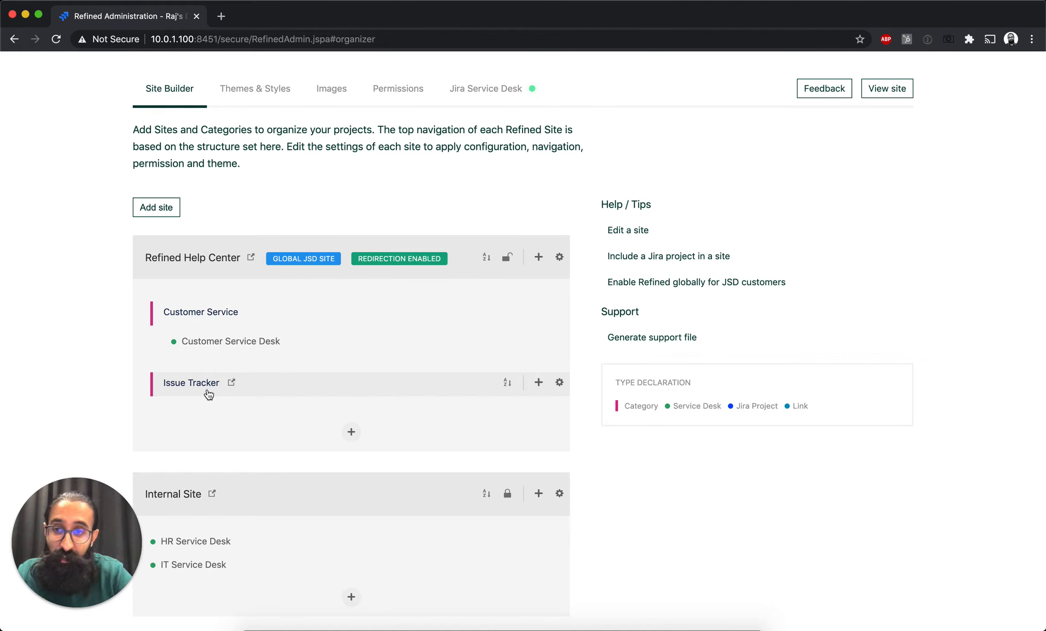
# Include the Jira projects Product X Project and Second Product Project in the Issue Tracker category
pyautogui.click(538, 382)
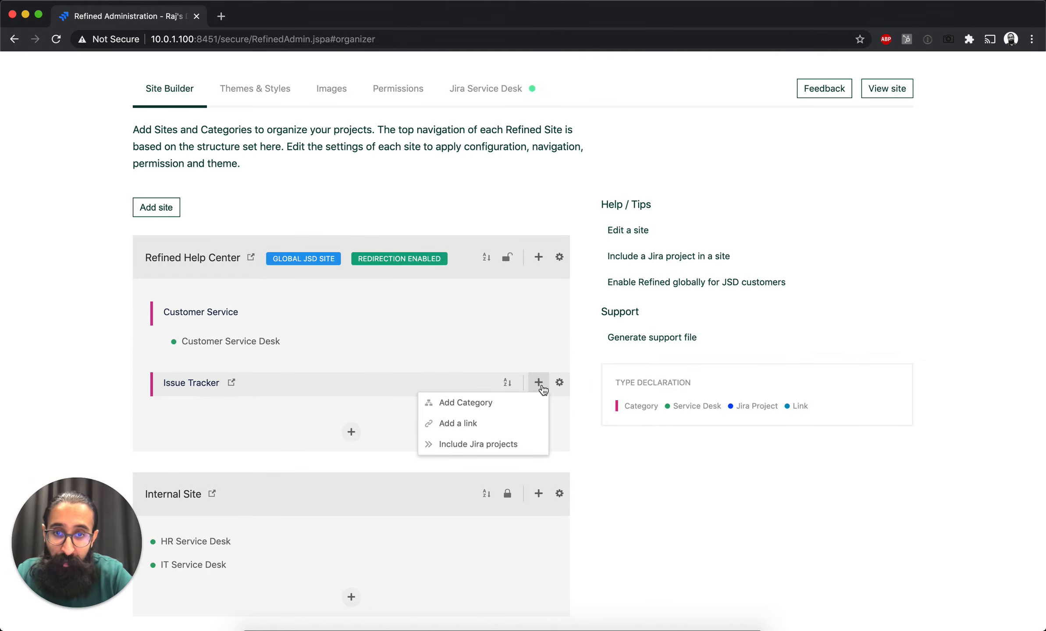
pyautogui.click(517, 445)
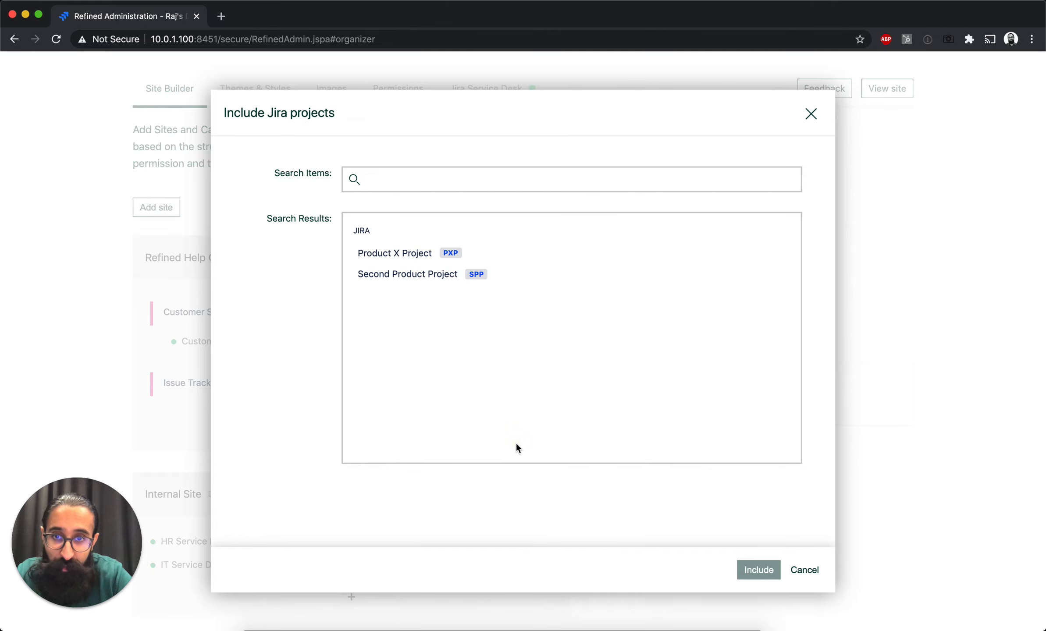
pyautogui.click(404, 258)
pyautogui.click(757, 569)
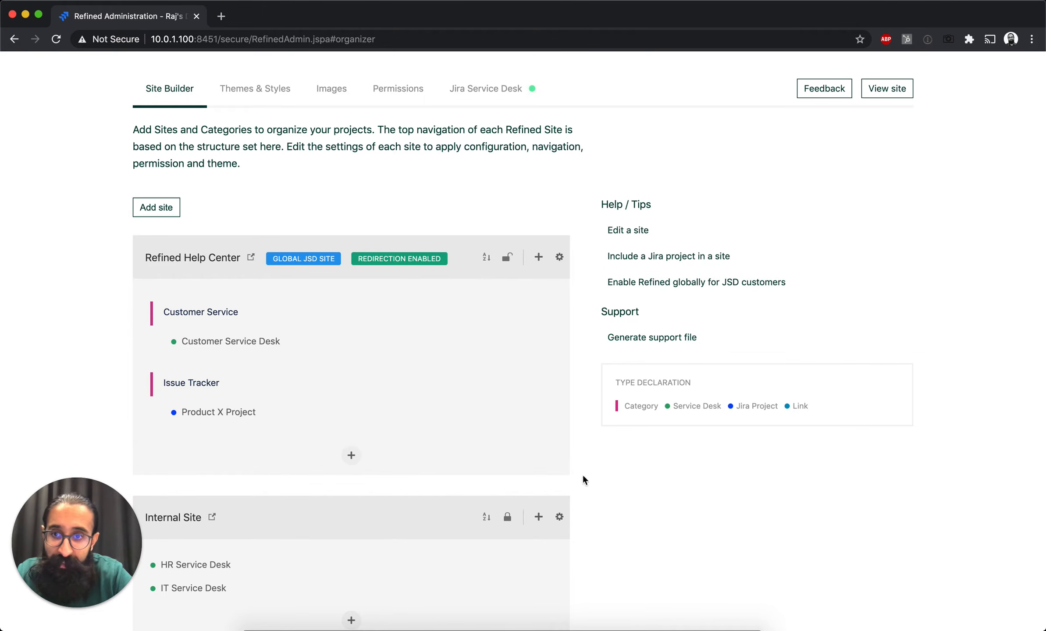
pyautogui.click(538, 383)
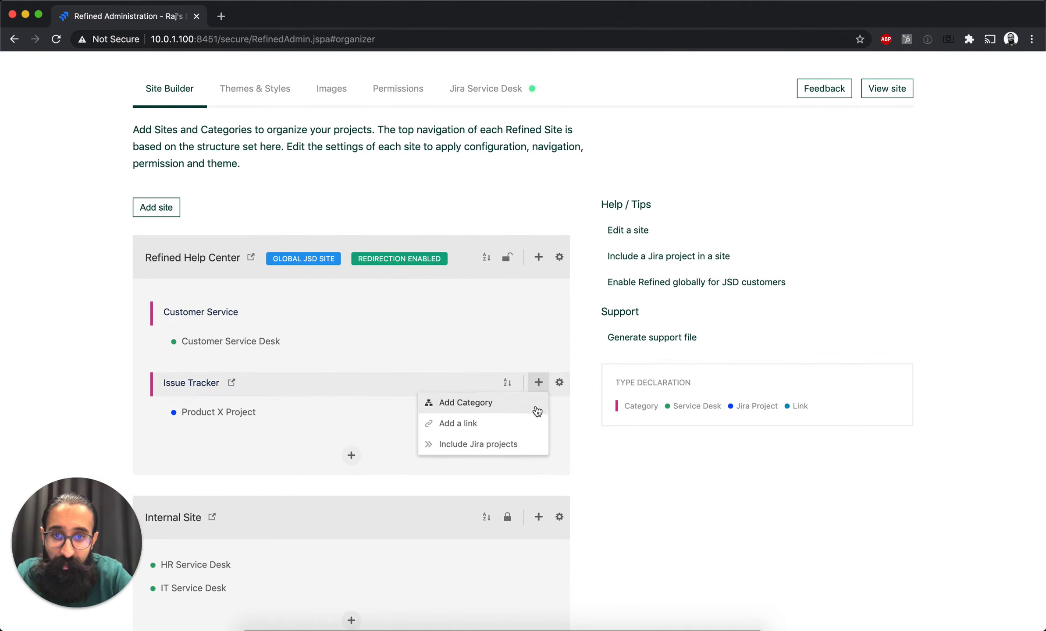
pyautogui.click(525, 443)
pyautogui.click(432, 258)
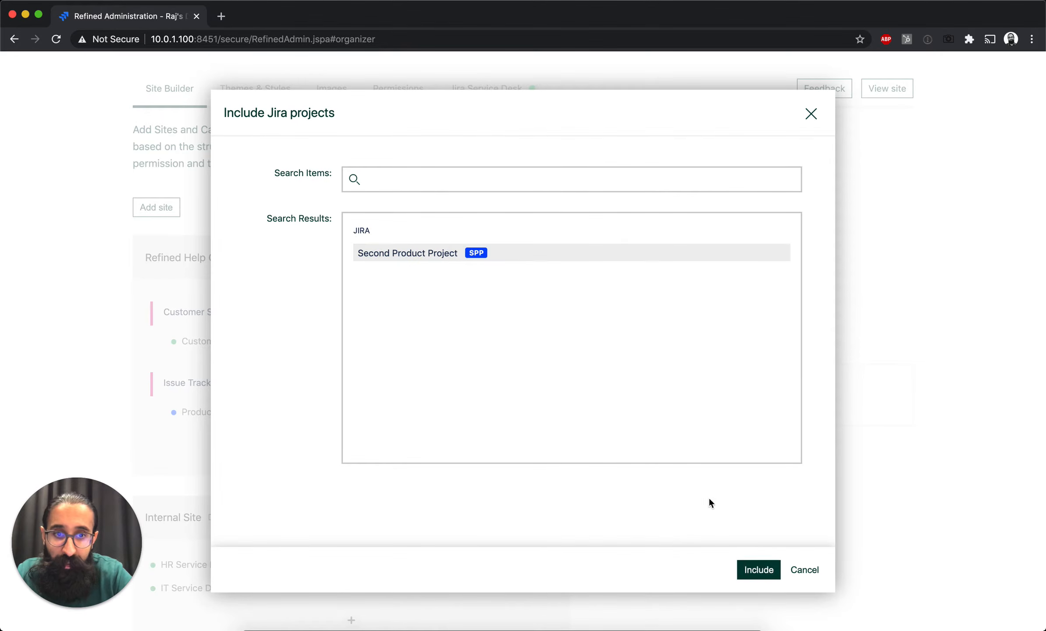
pyautogui.click(749, 566)
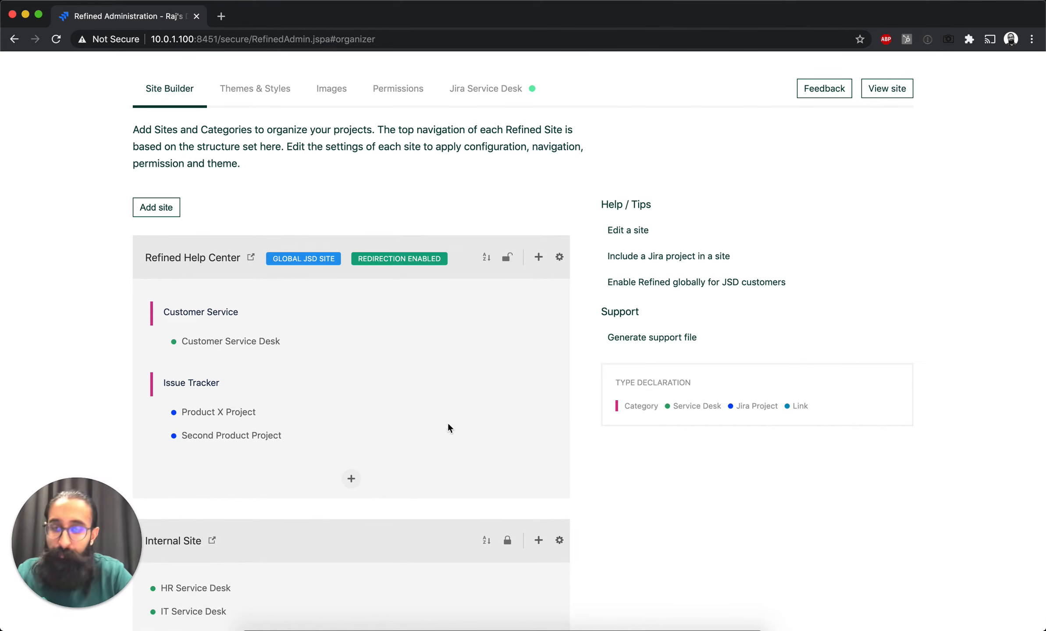
# Open the Refined Help Center site for editing and review its general and navigation settings
pyautogui.scroll(-3, 494, 402)
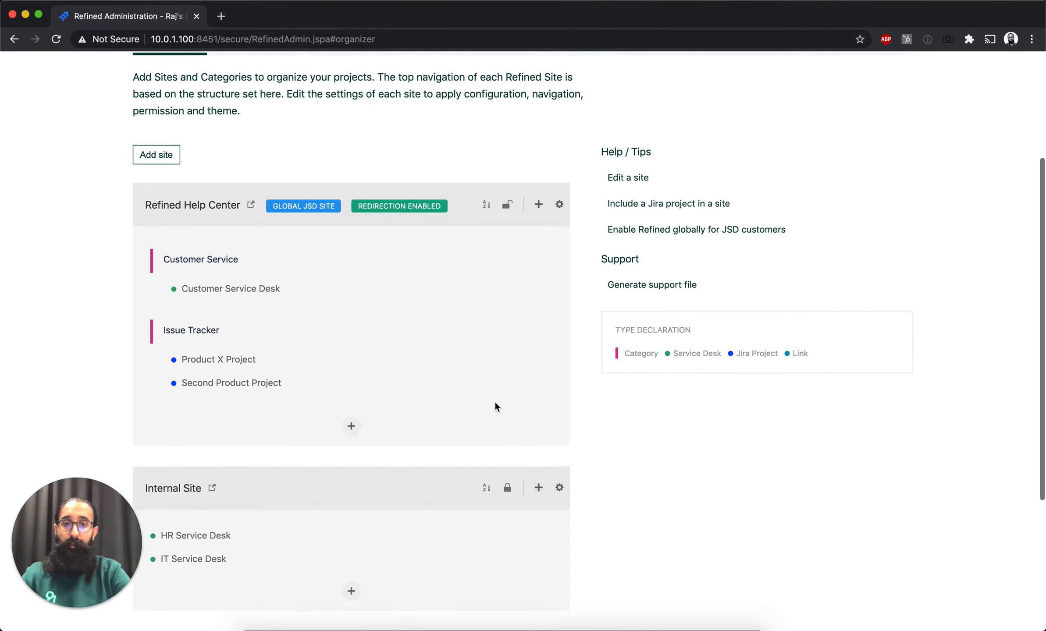
pyautogui.click(559, 211)
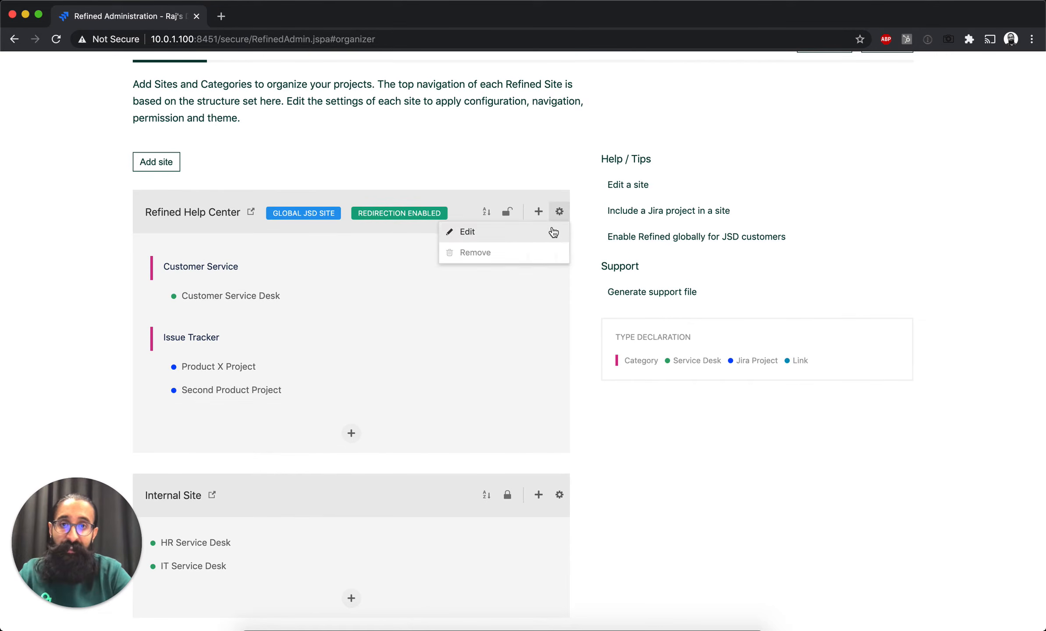
pyautogui.click(553, 233)
pyautogui.scroll(-1, 648, 298)
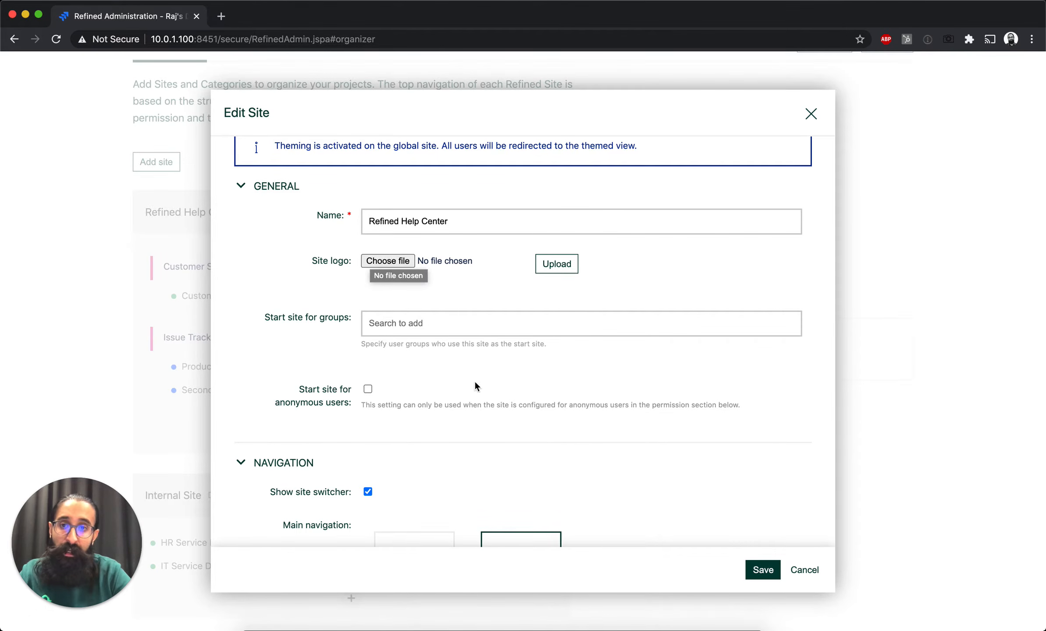
pyautogui.scroll(-2, 560, 388)
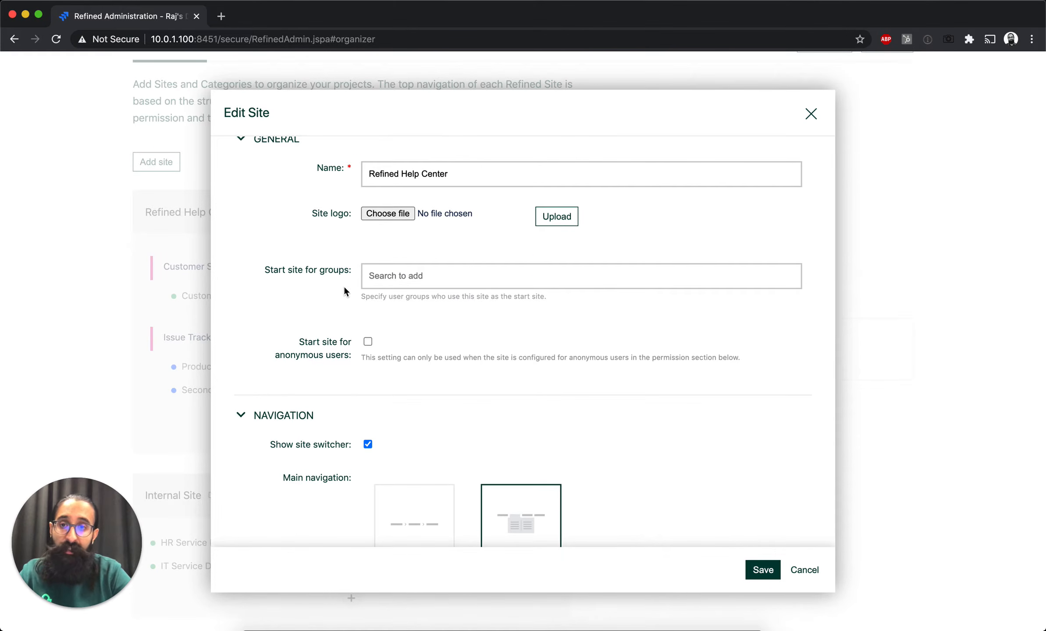
pyautogui.scroll(-5, 539, 440)
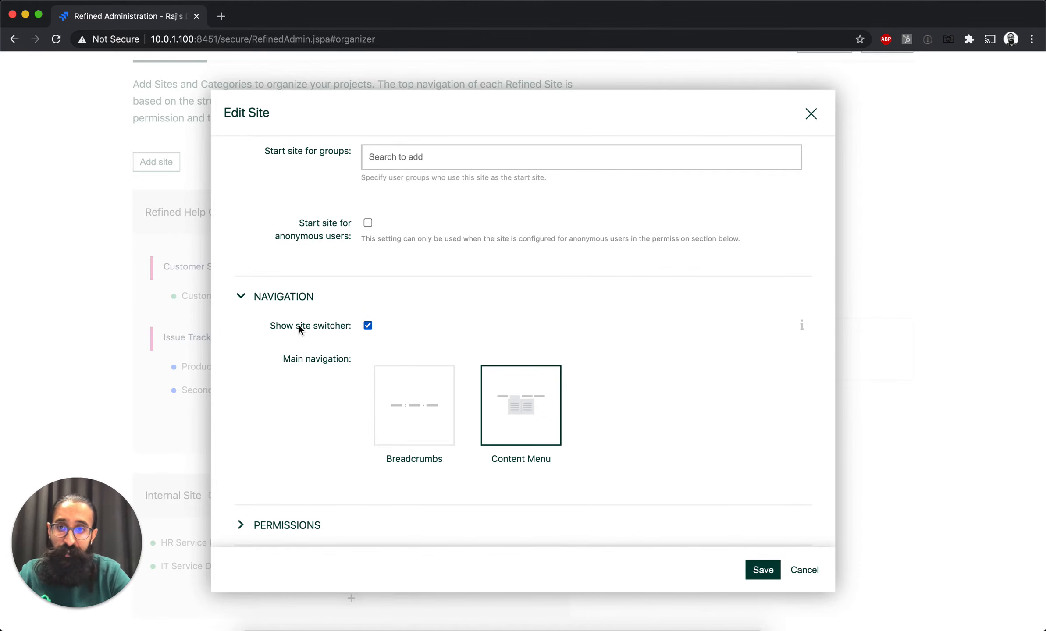
pyautogui.scroll(-3, 490, 303)
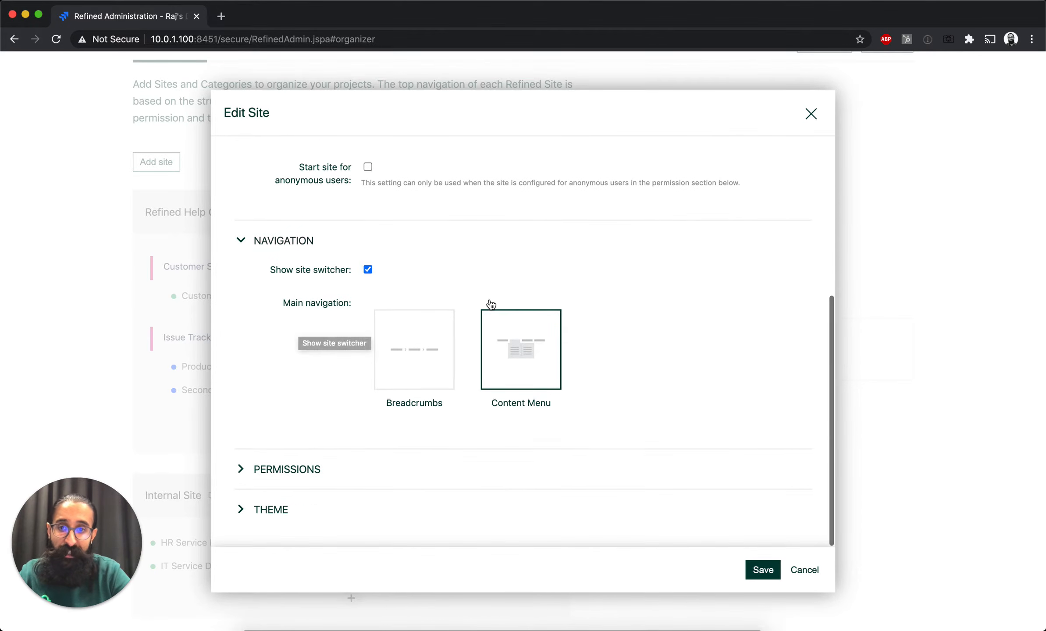
# Expand the site's permission settings and review who can view and administer it
pyautogui.click(259, 469)
pyautogui.scroll(-10, 733, 405)
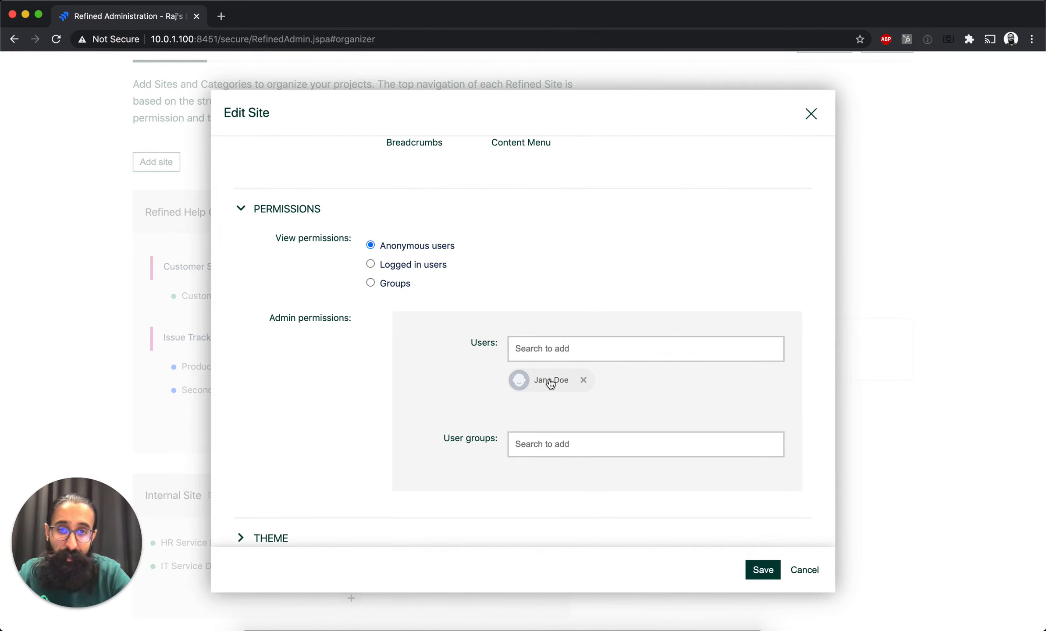
pyautogui.scroll(-1, 370, 458)
# Apply the Radiant theme to the Refined Help Center site and save the site settings
pyautogui.click(266, 510)
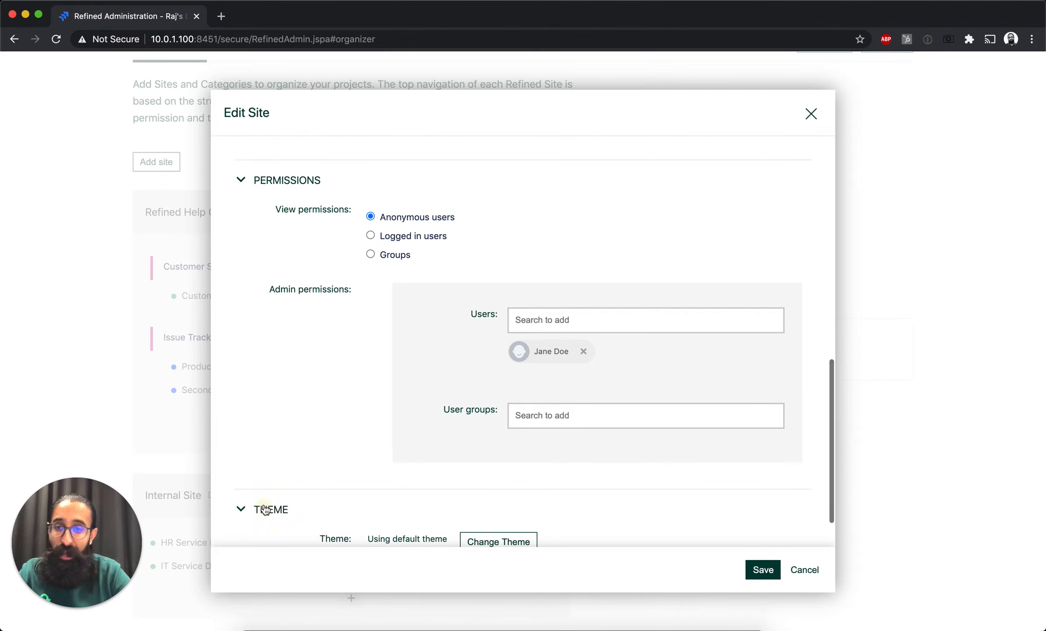
pyautogui.scroll(-2, 355, 424)
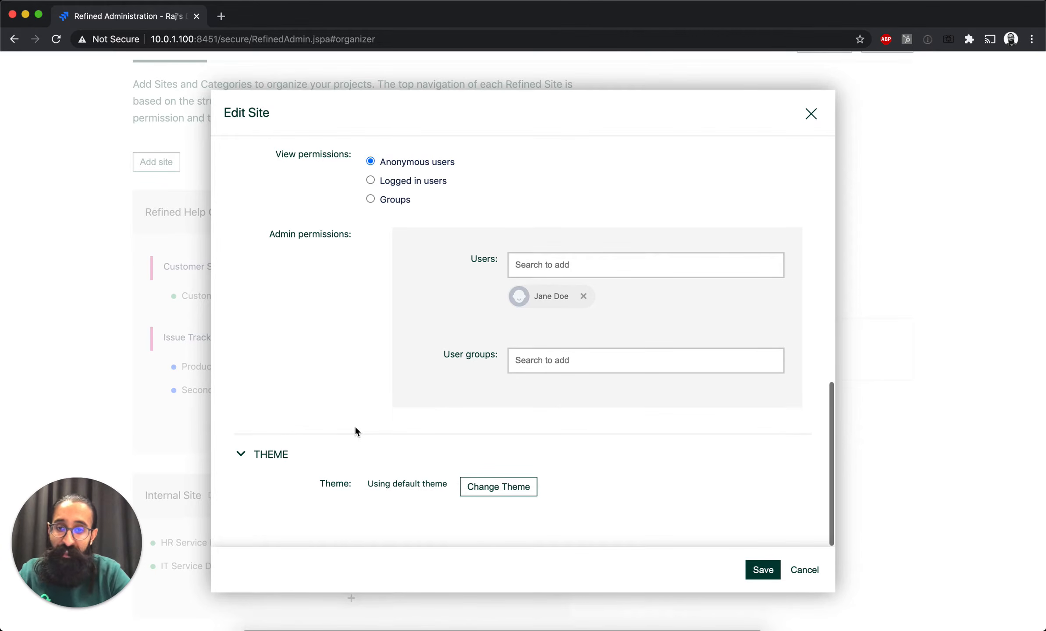
pyautogui.click(514, 489)
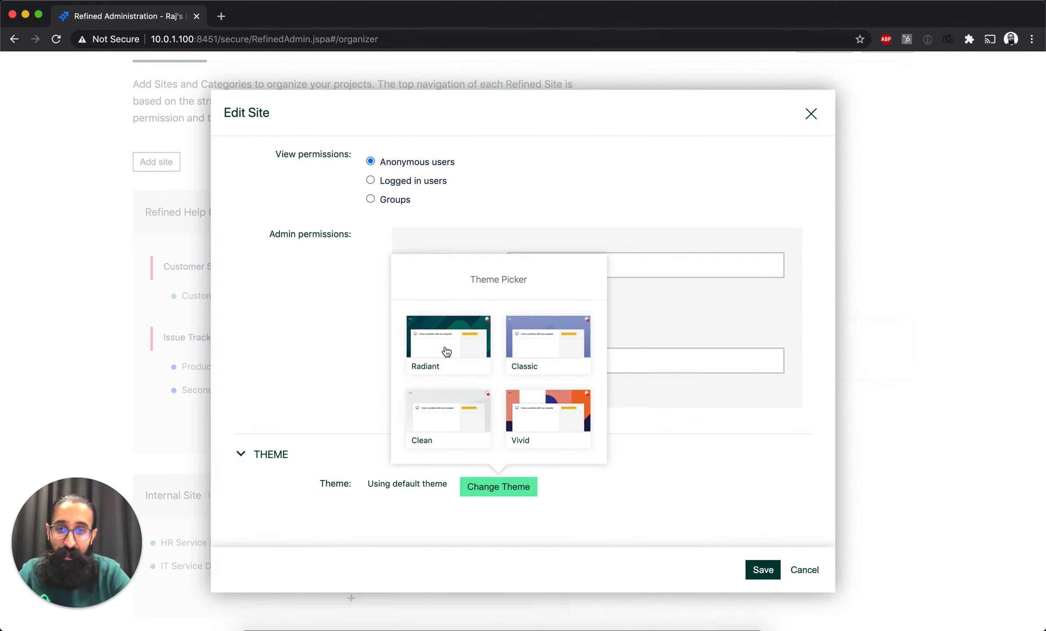
pyautogui.click(447, 350)
pyautogui.click(762, 569)
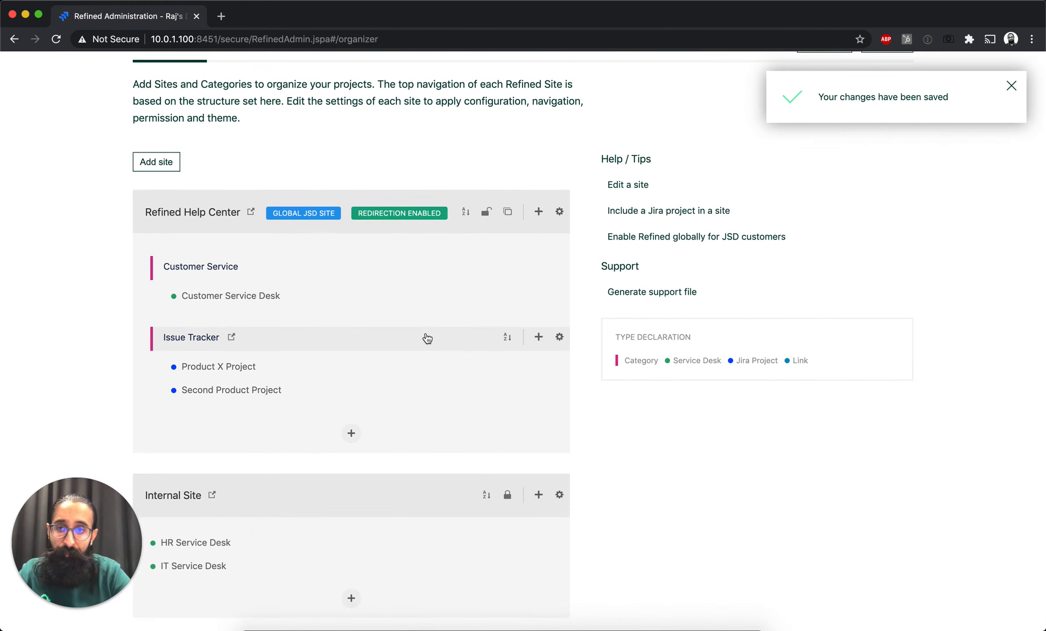
# Examine the global logo setting, the available themes and the Radiant theme's management options
pyautogui.scroll(3, 427, 338)
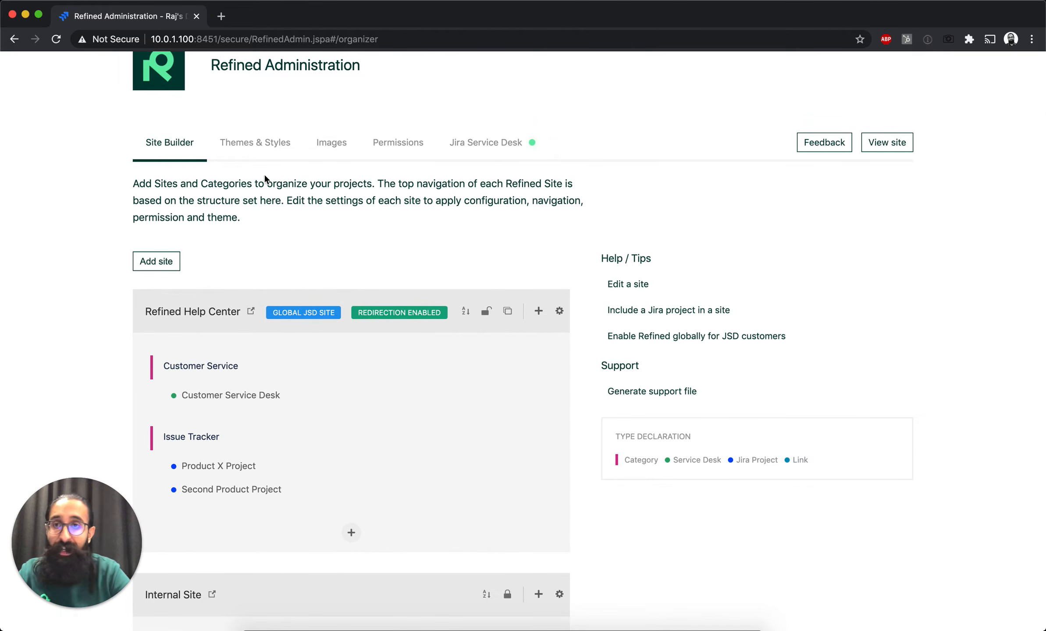
pyautogui.click(271, 148)
pyautogui.scroll(-6, 606, 290)
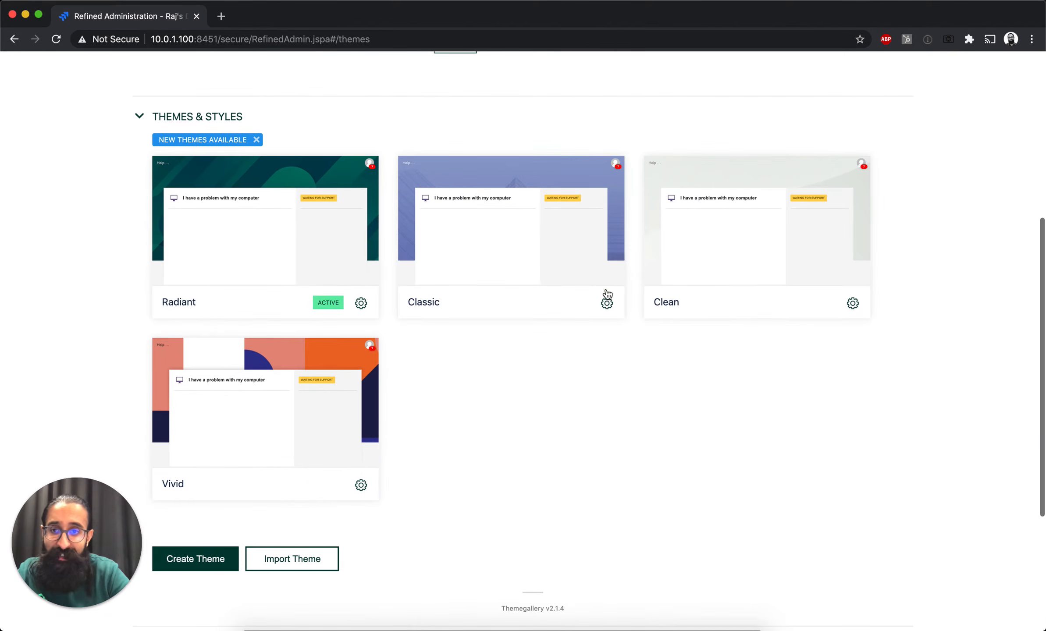
pyautogui.click(361, 304)
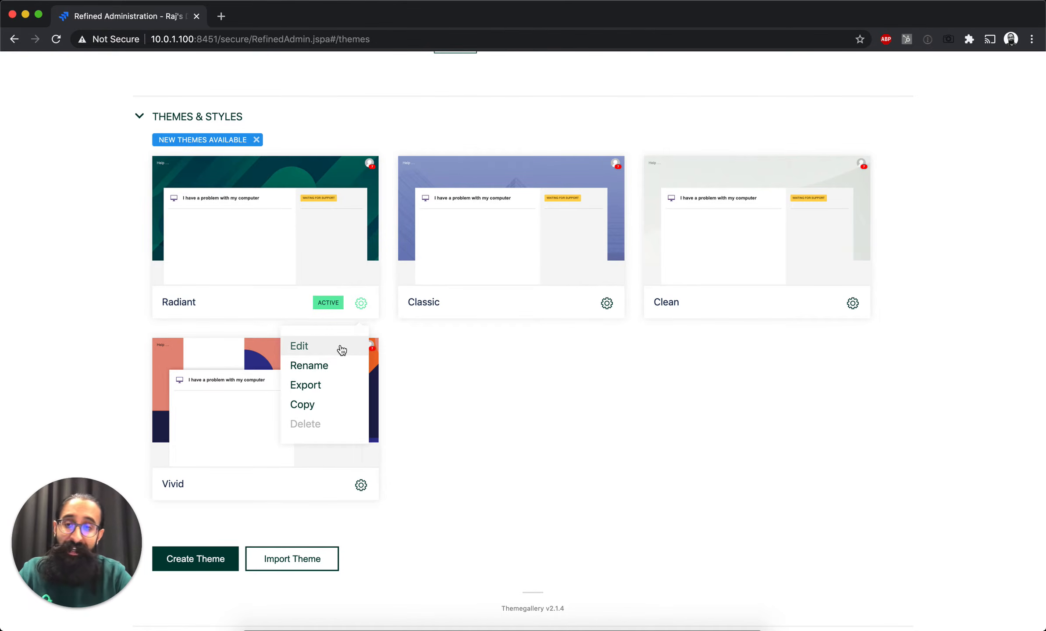
pyautogui.click(434, 357)
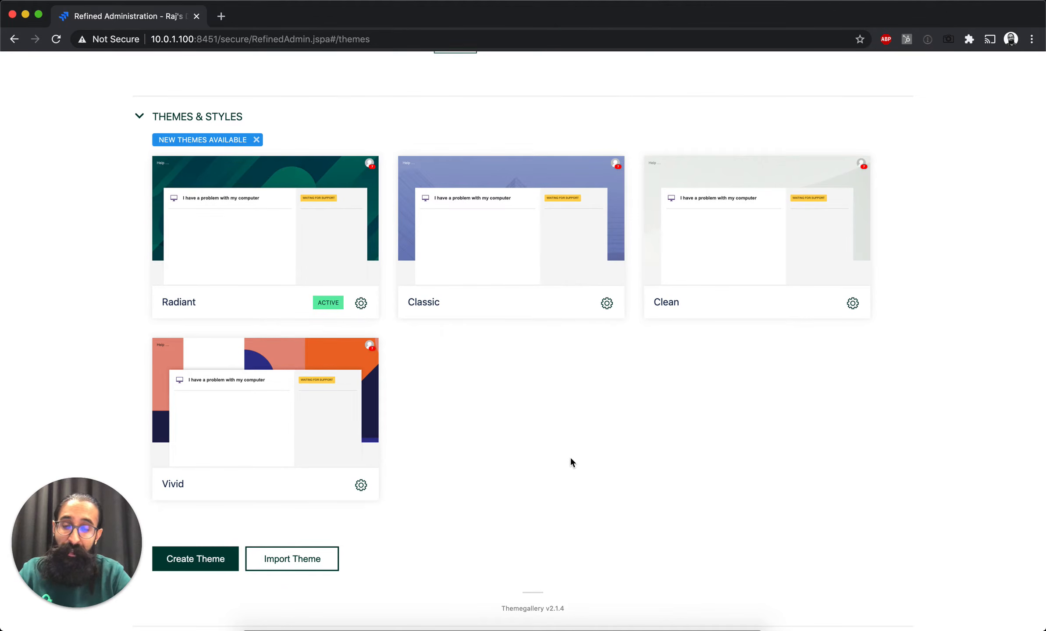
pyautogui.scroll(7, 569, 458)
pyautogui.scroll(-3, 569, 458)
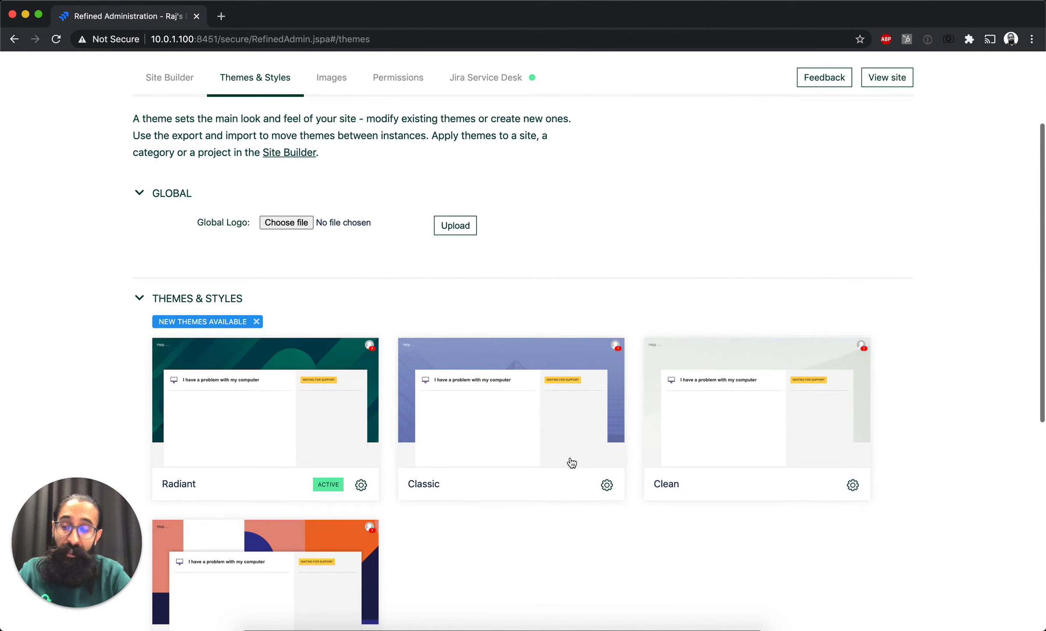
pyautogui.scroll(4, 570, 460)
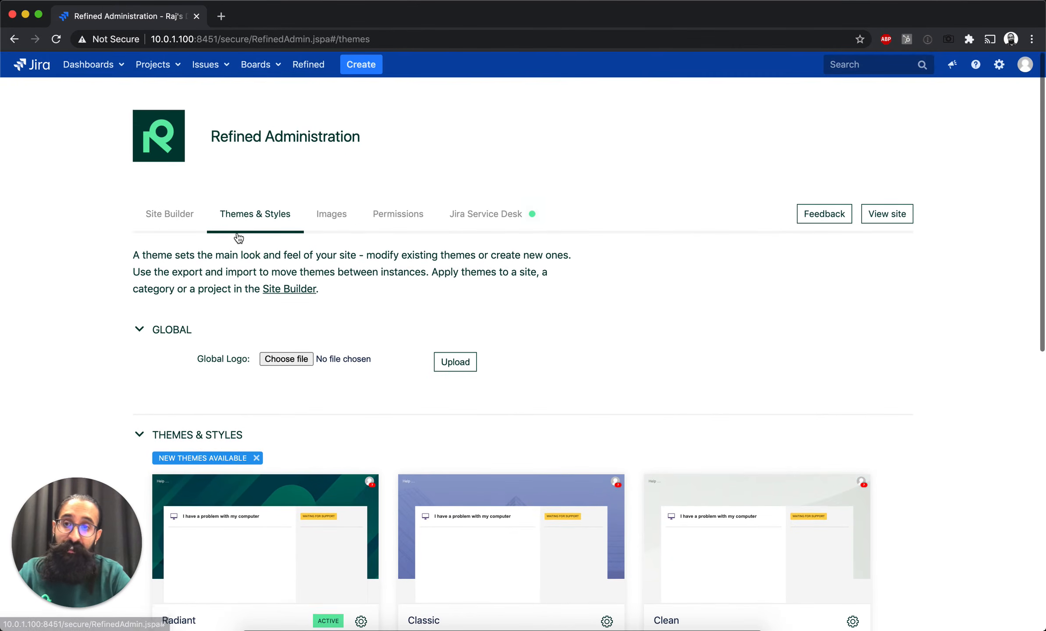
# Return to the site structure overview and open the live Refined Help Center site
pyautogui.click(169, 213)
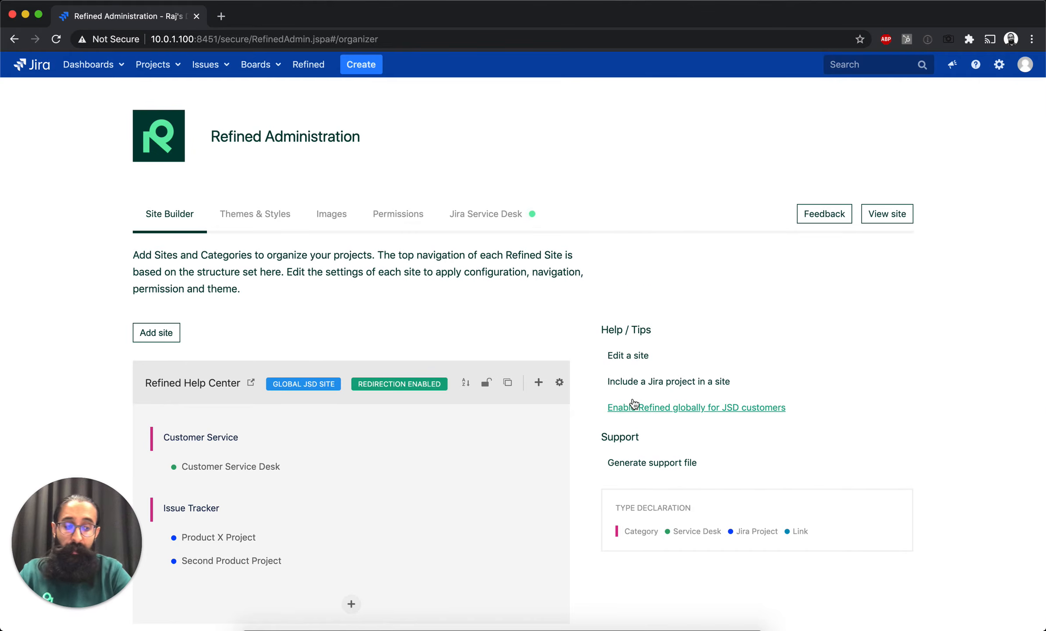
pyautogui.scroll(-5, 634, 404)
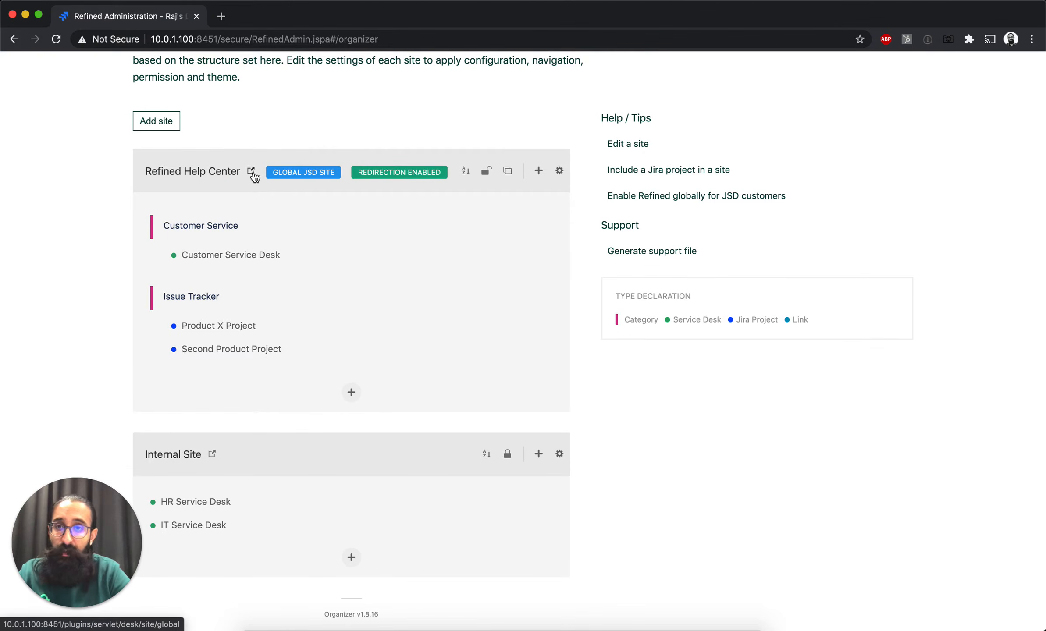
pyautogui.click(252, 172)
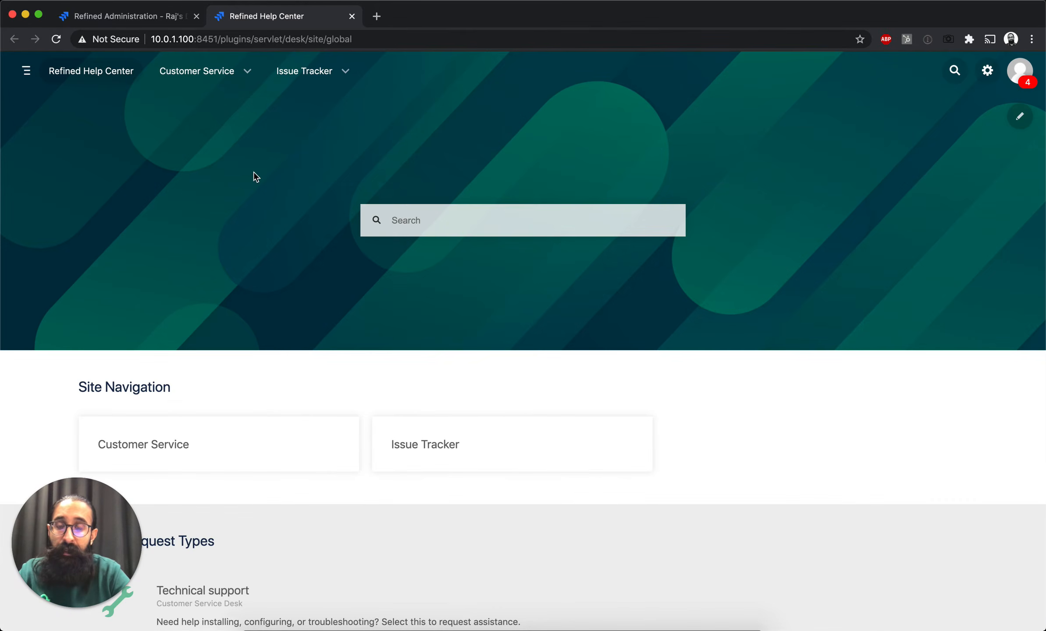
# Compare the Site Builder structure with the live site's navigation, including the contents of the Customer Service and Issue Tracker categories
pyautogui.click(131, 19)
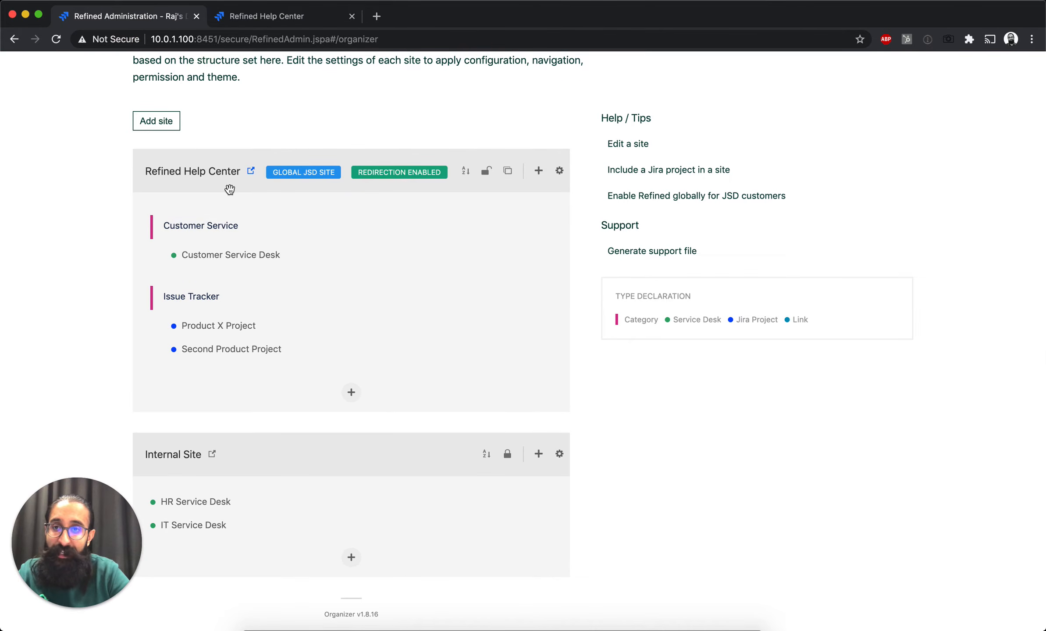
pyautogui.click(292, 18)
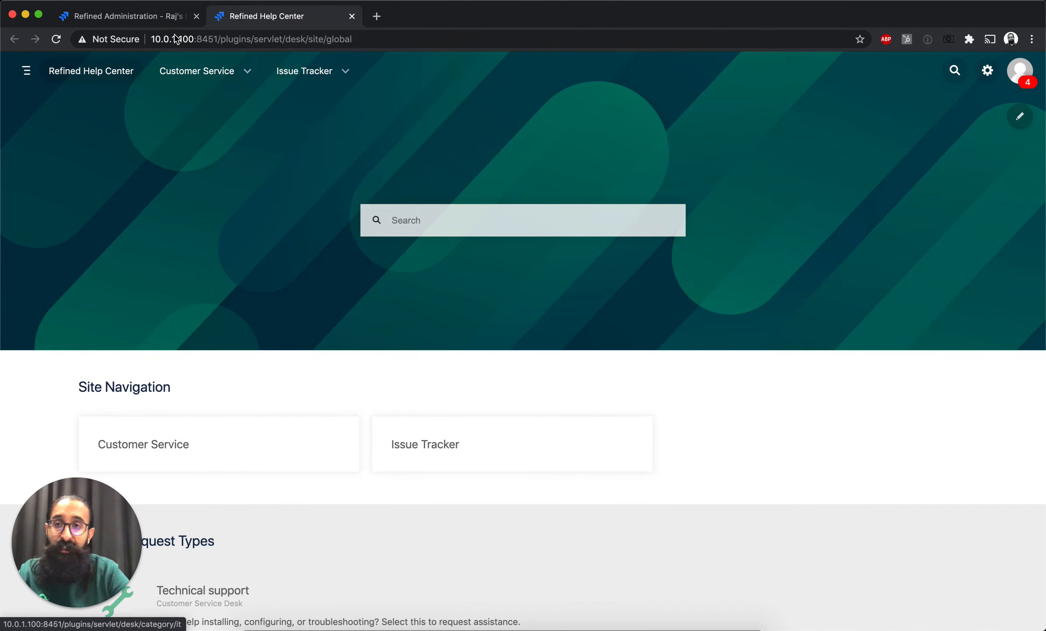
pyautogui.click(151, 17)
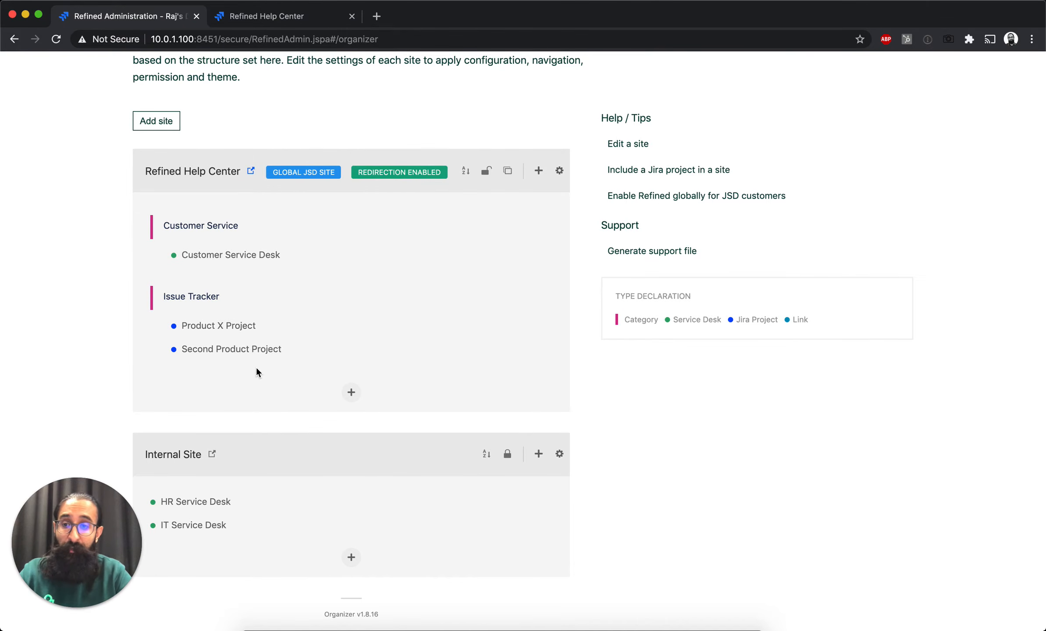
pyautogui.click(295, 18)
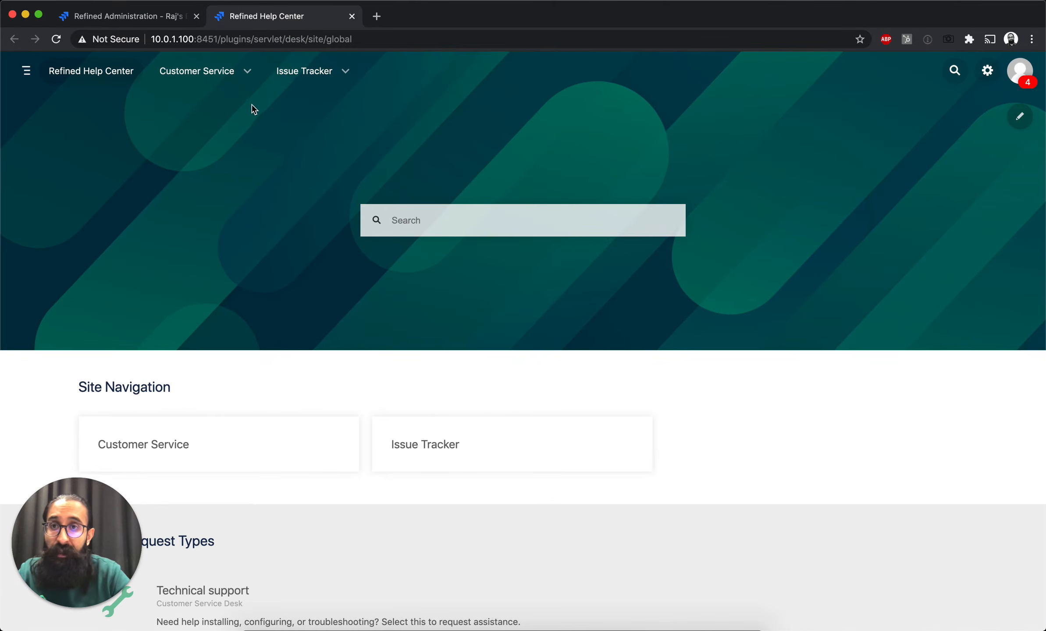
pyautogui.click(248, 74)
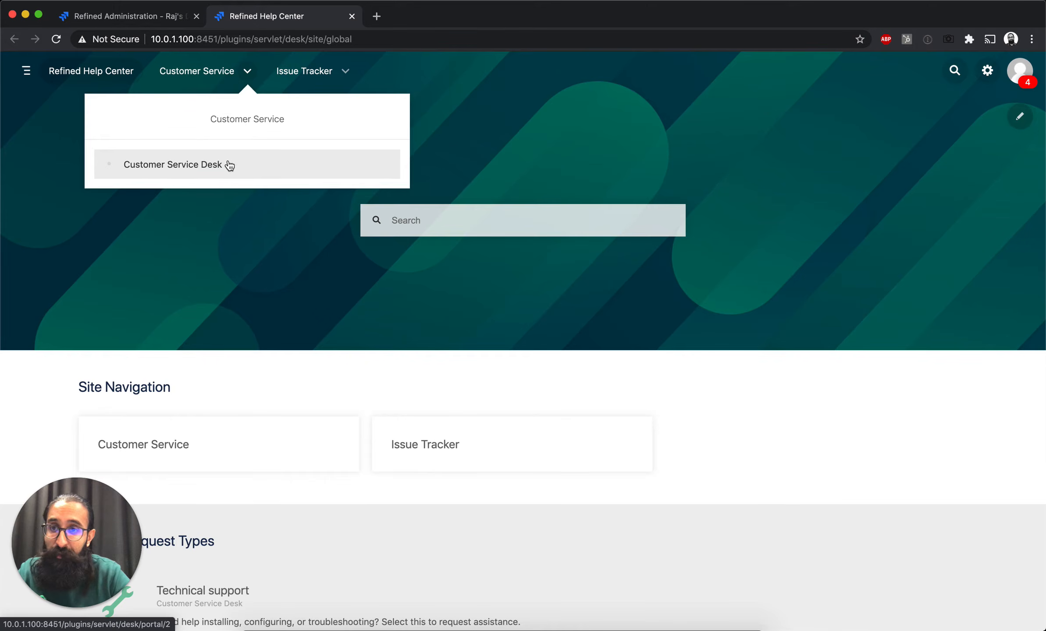
pyautogui.click(346, 71)
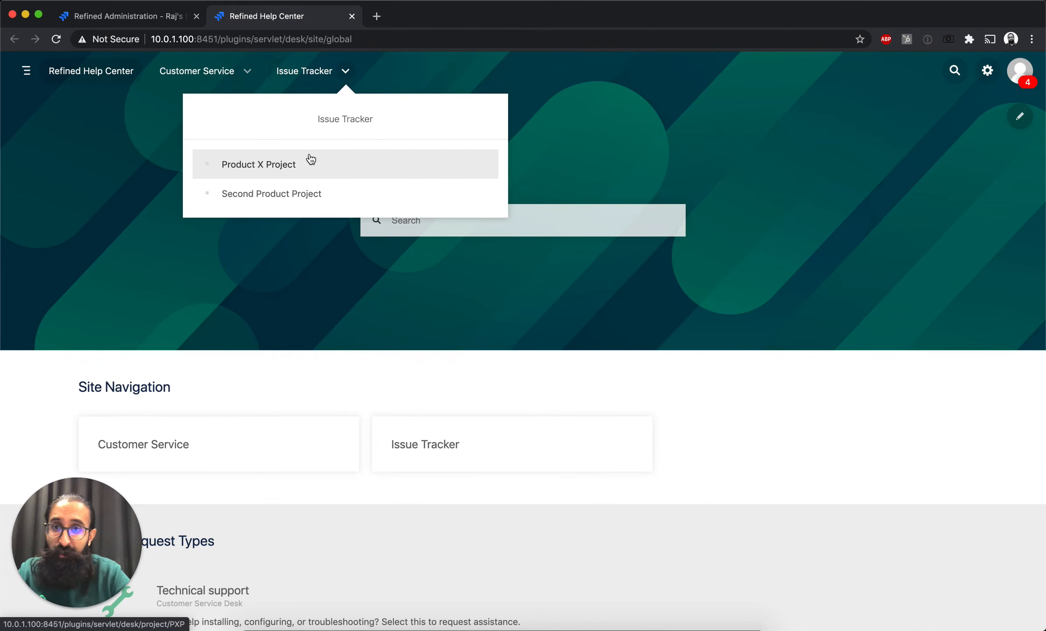
pyautogui.click(154, 16)
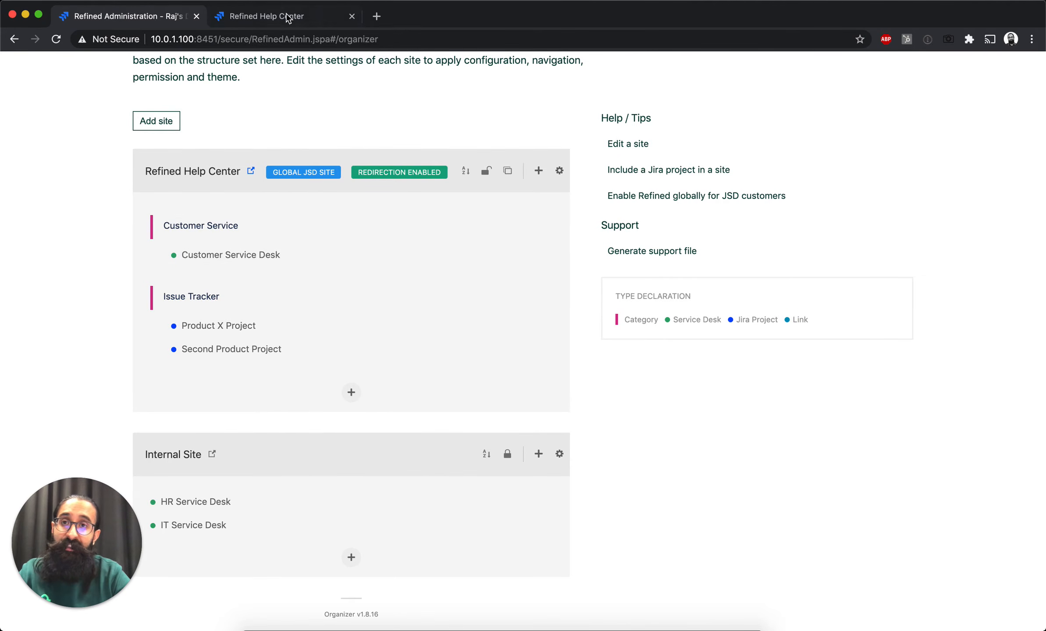
pyautogui.click(303, 16)
pyautogui.click(577, 82)
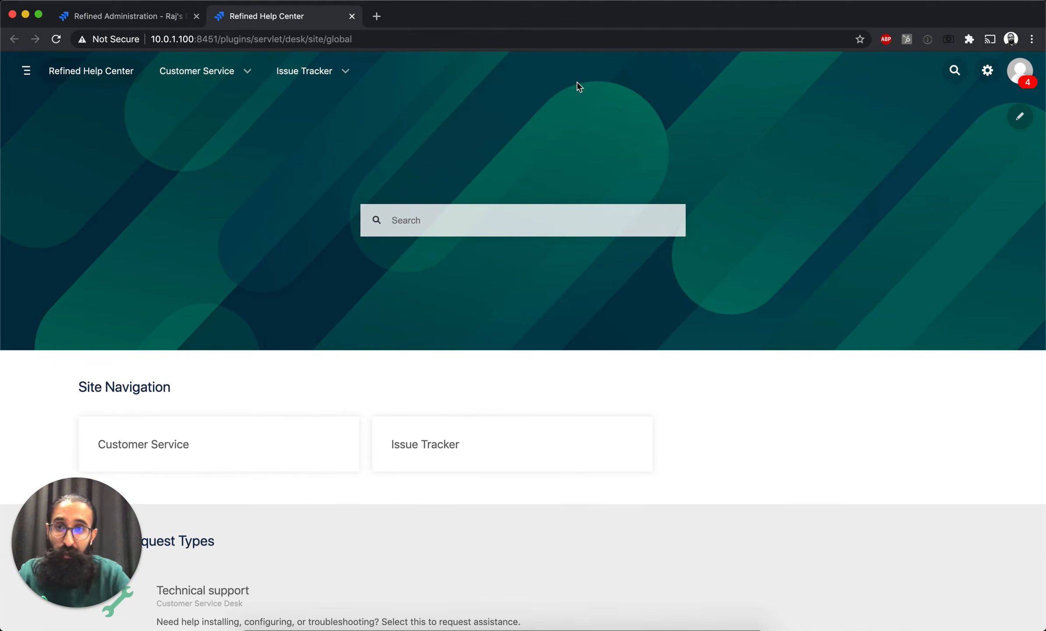
# Open the help center's landing page for layout editing and add an empty section above Search Highlight
pyautogui.click(1022, 124)
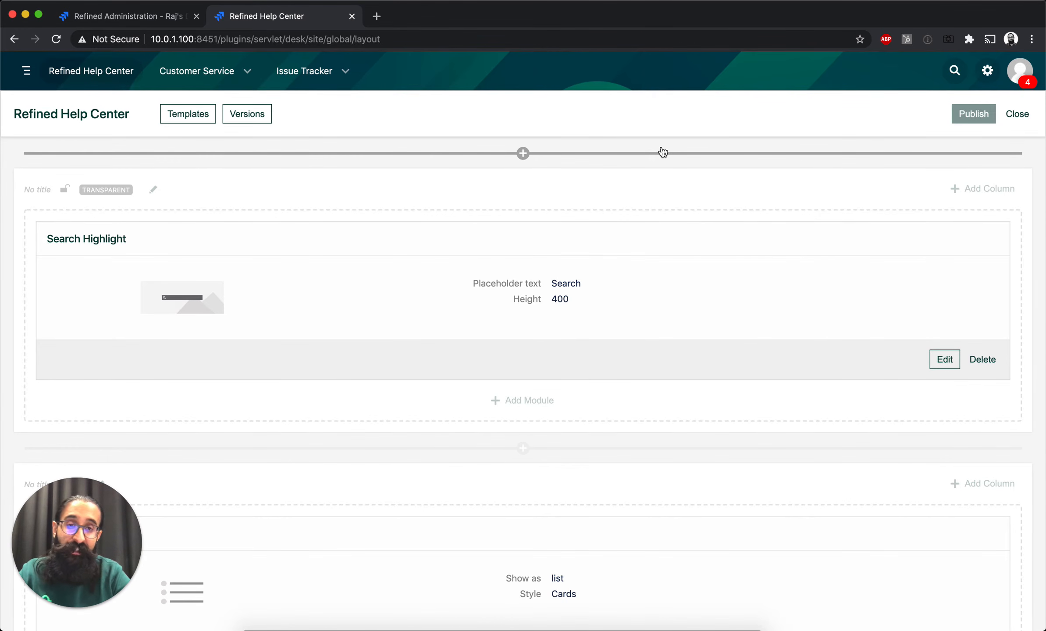
pyautogui.scroll(-2, 662, 153)
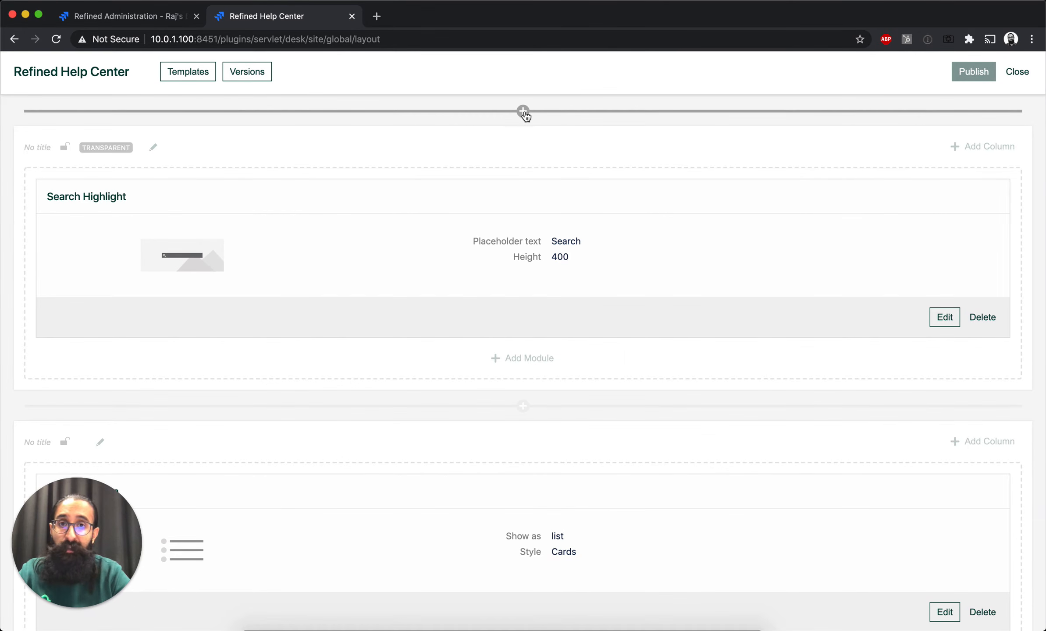
pyautogui.click(523, 112)
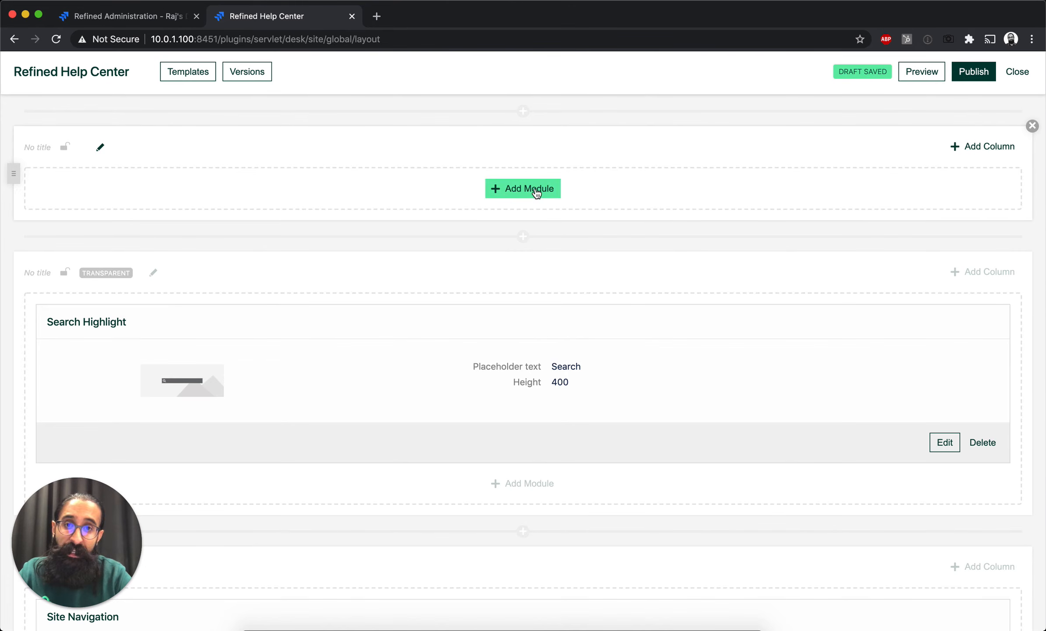
# Examine the navigation, content, service desk and Jira modules available for the empty section, and leave the layout editor without adding one
pyautogui.click(523, 190)
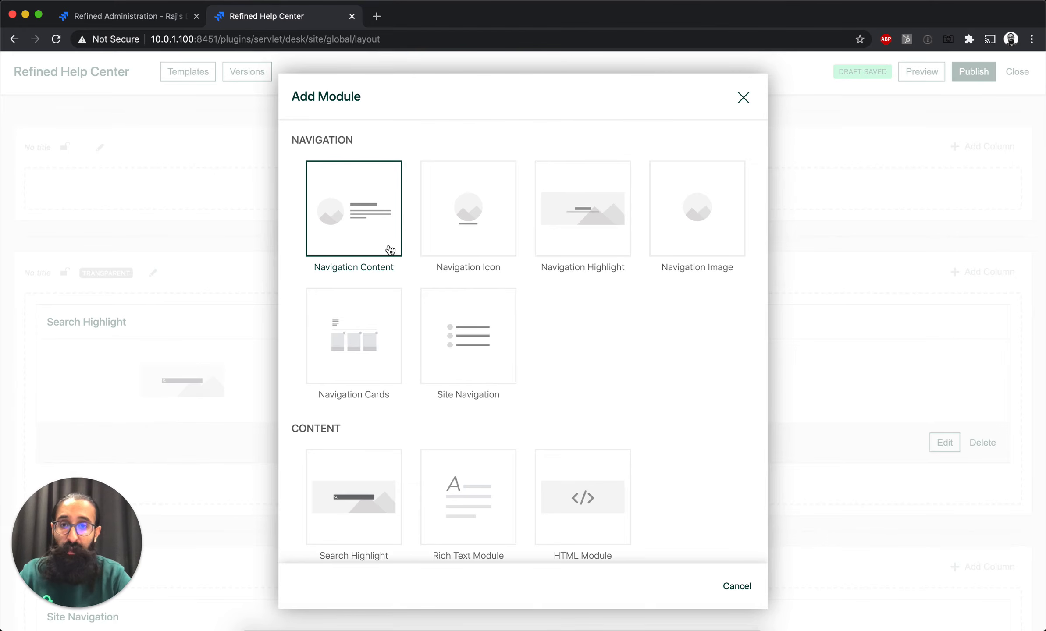
pyautogui.scroll(-3, 581, 411)
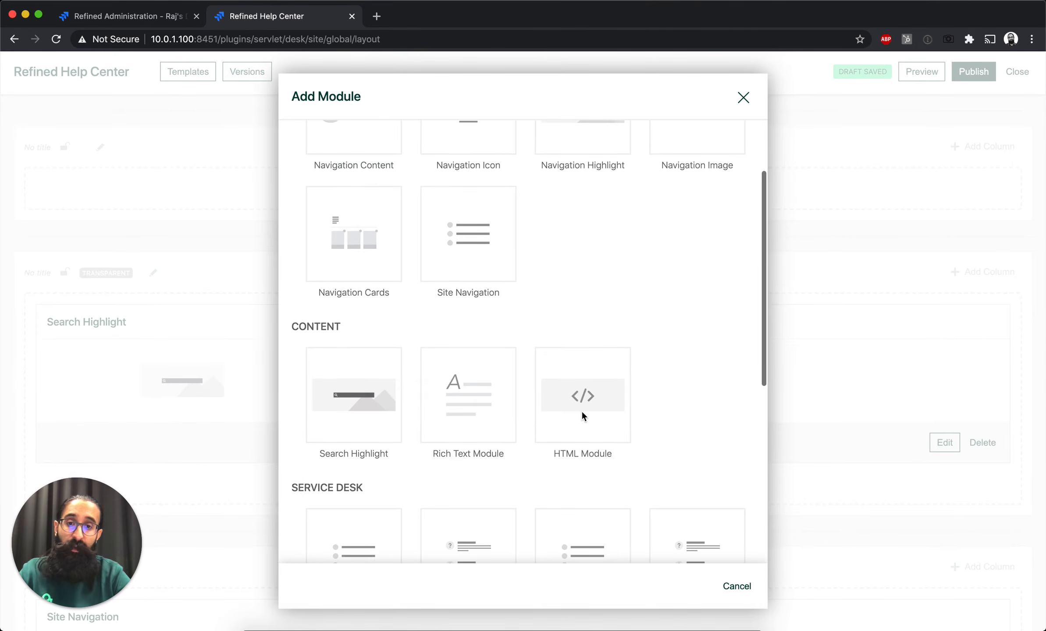
pyautogui.scroll(-10, 710, 350)
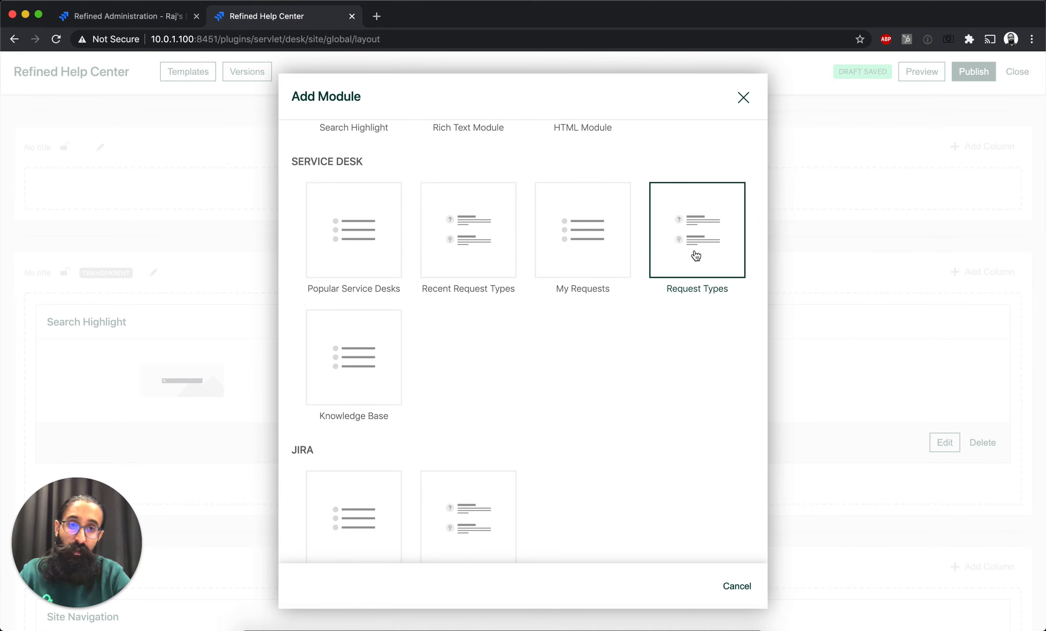
pyautogui.scroll(-1, 682, 439)
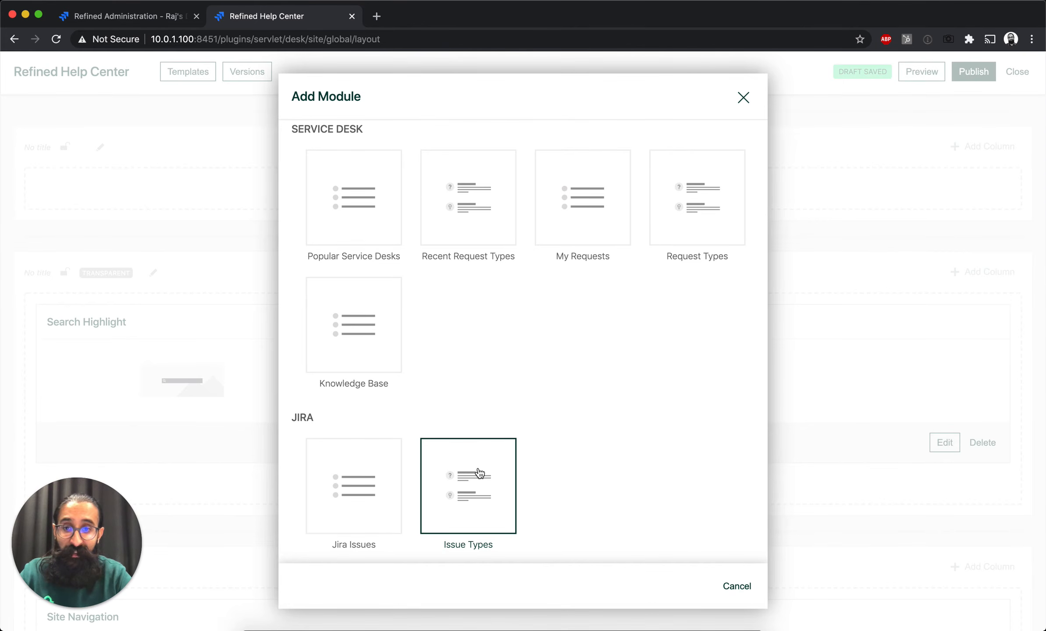
pyautogui.click(741, 99)
pyautogui.scroll(2, 810, 269)
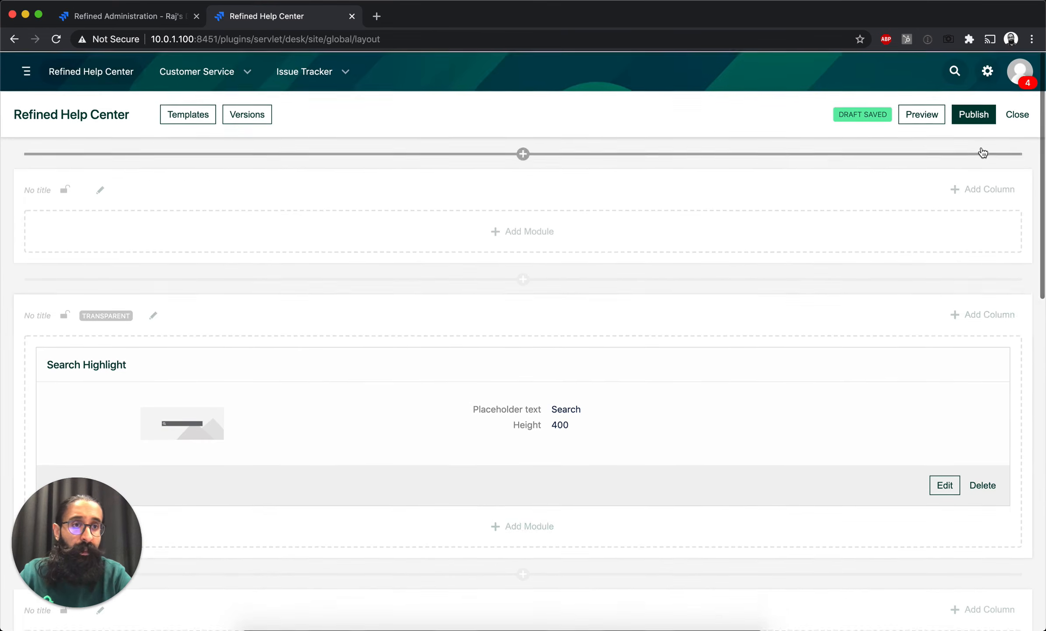
pyautogui.click(1017, 114)
# Open the Customer Service Desk from the Customer Service category and examine the request types it offers
pyautogui.click(249, 77)
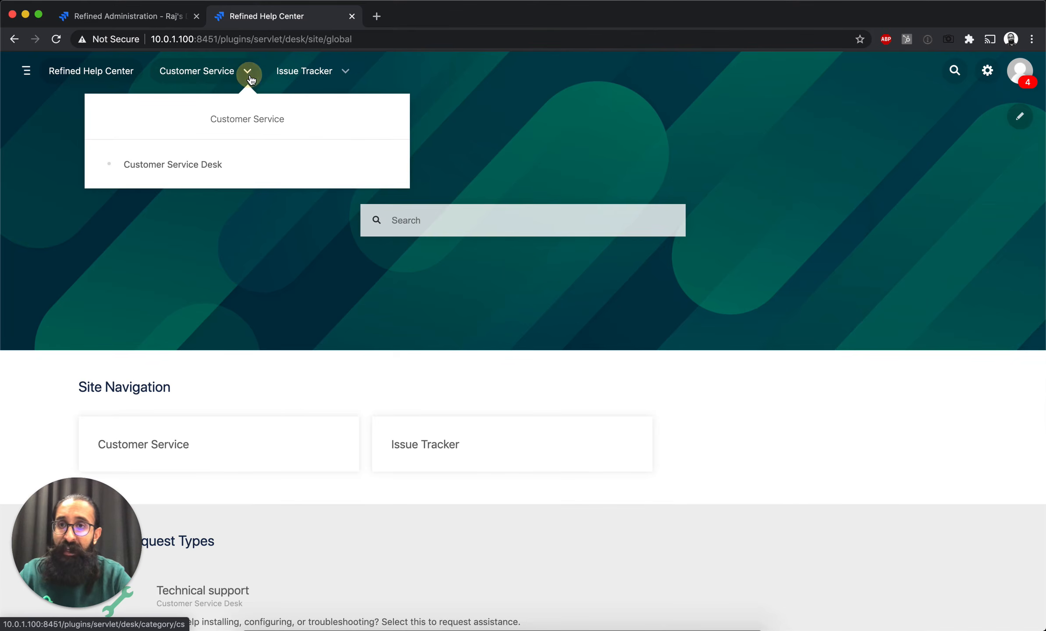
pyautogui.click(199, 172)
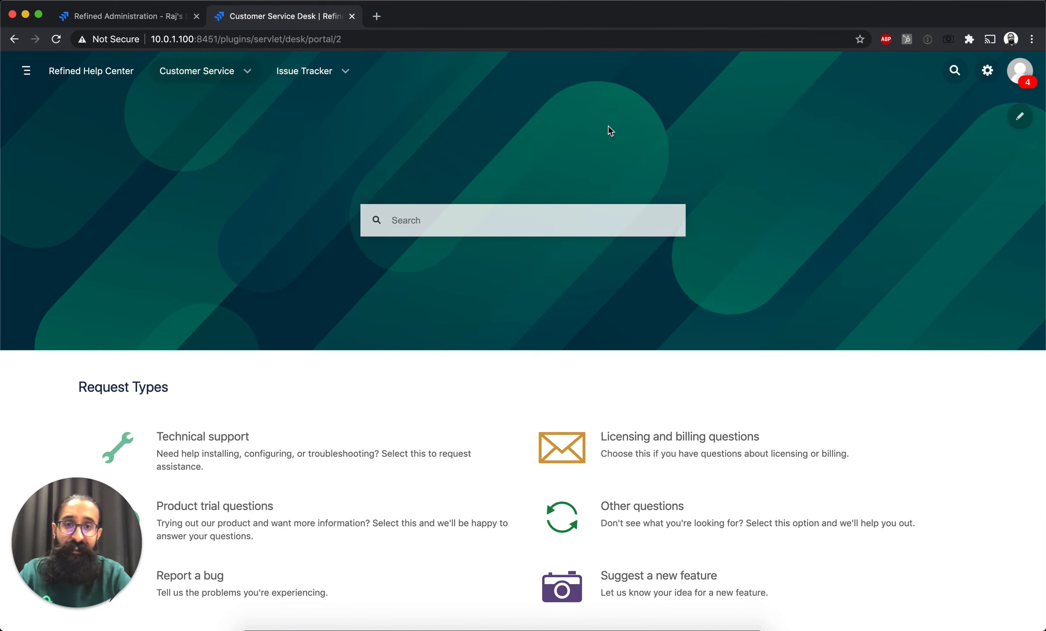
pyautogui.scroll(-1, 610, 131)
pyautogui.scroll(-2, 581, 147)
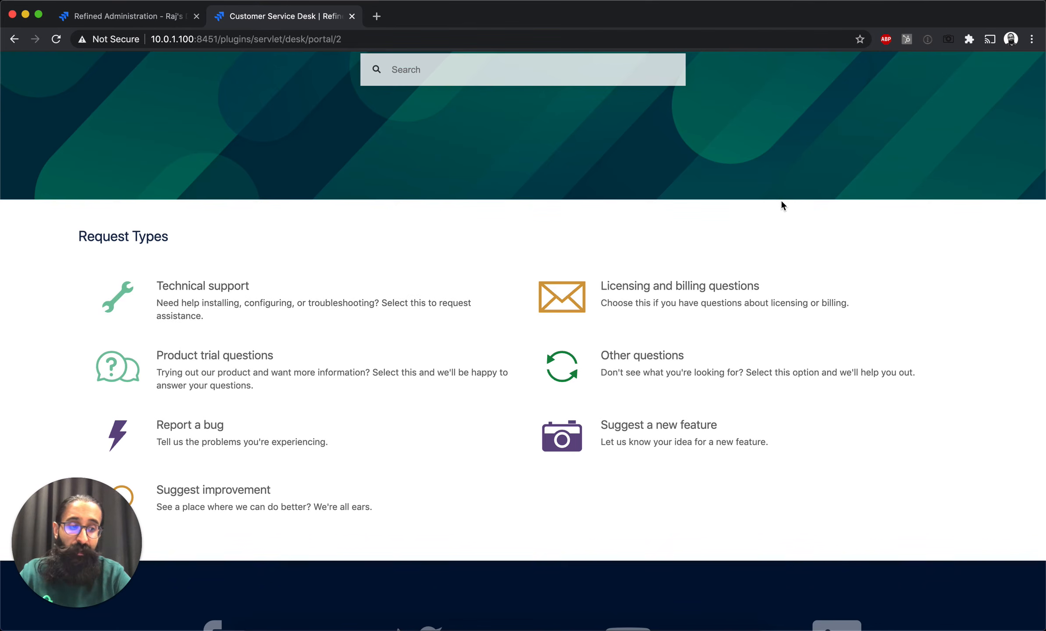
pyautogui.scroll(2, 782, 203)
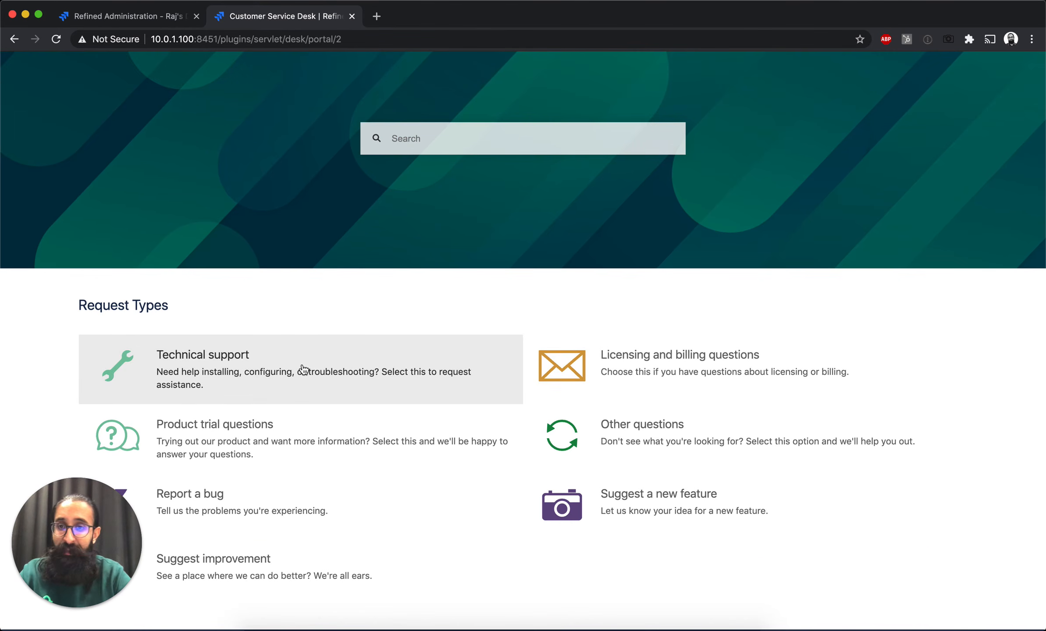
# Start a Technical support request with the summary "I need help!" and try to submit it
pyautogui.click(313, 376)
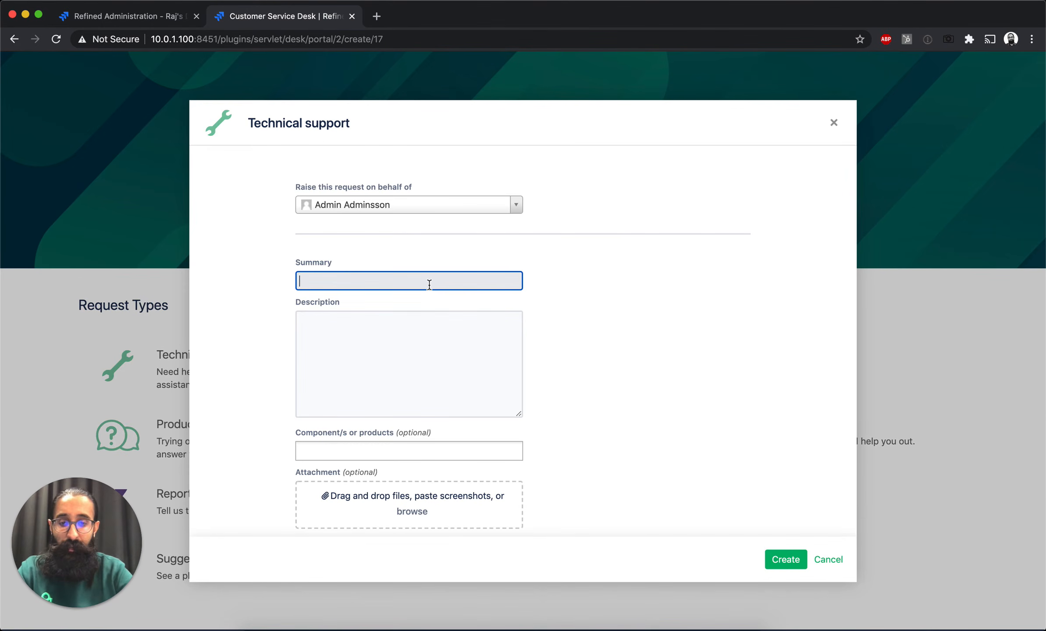
pyautogui.write('I need help!')
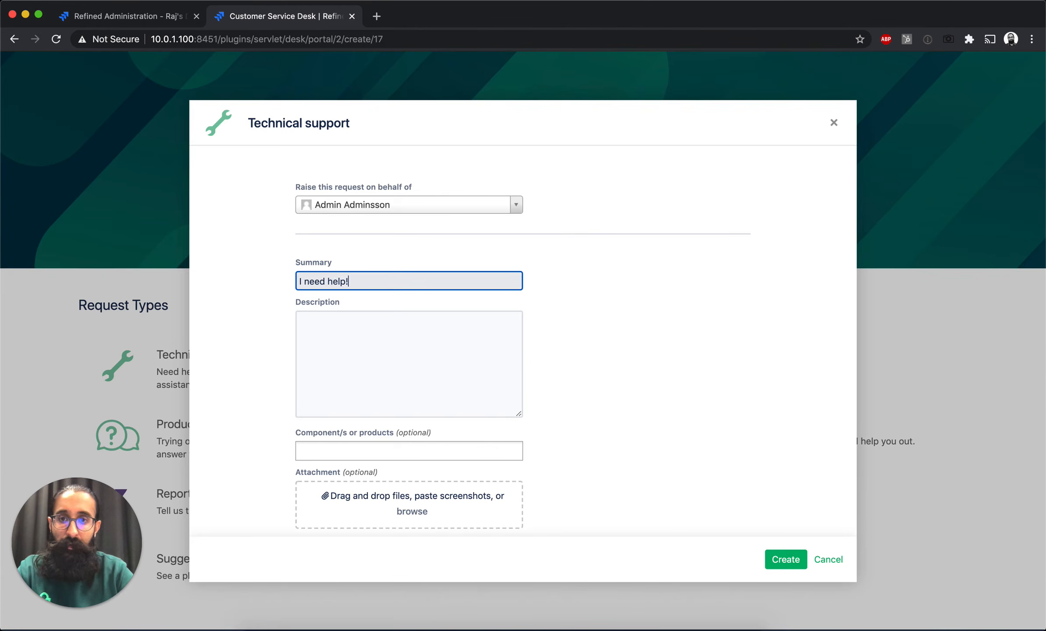
pyautogui.scroll(-2, 491, 411)
pyautogui.click(781, 559)
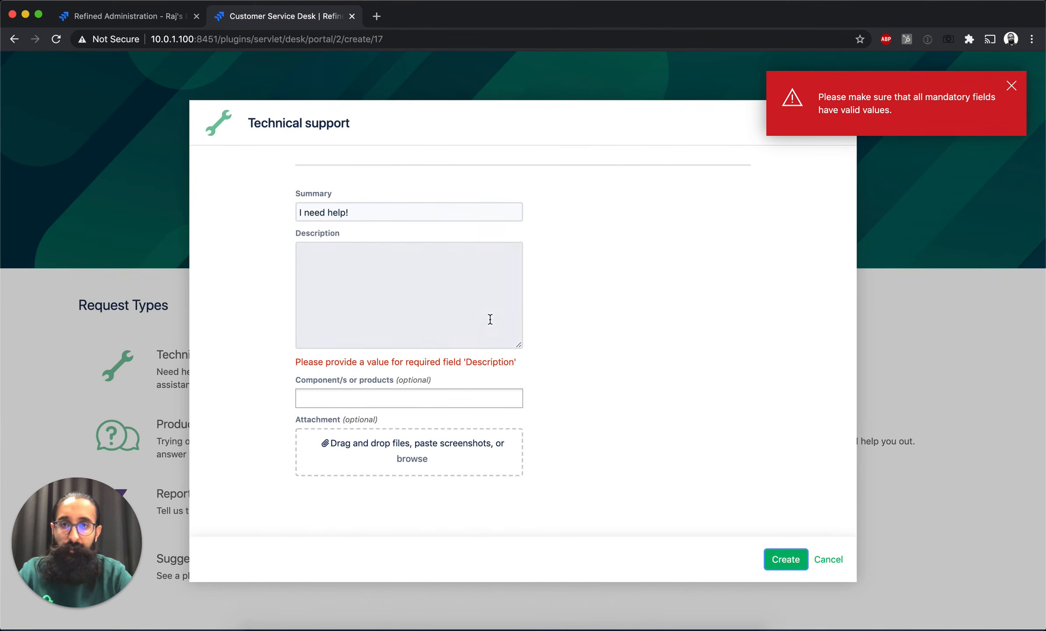
# Set the request's description to "I need help with my computer" and create the request
pyautogui.click(1009, 87)
pyautogui.click(453, 286)
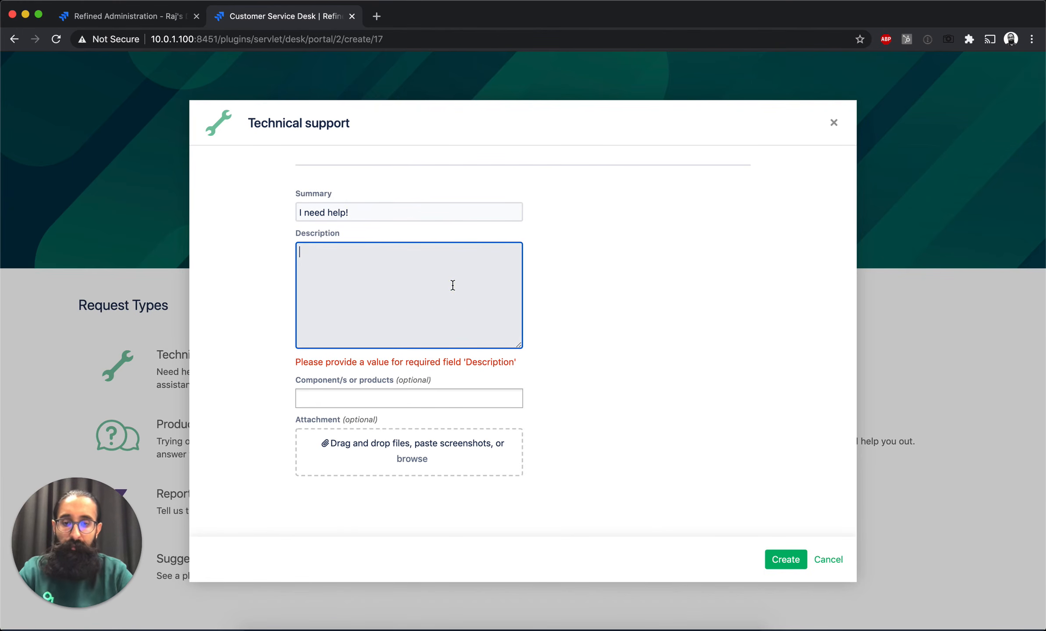
pyautogui.write('I need help')
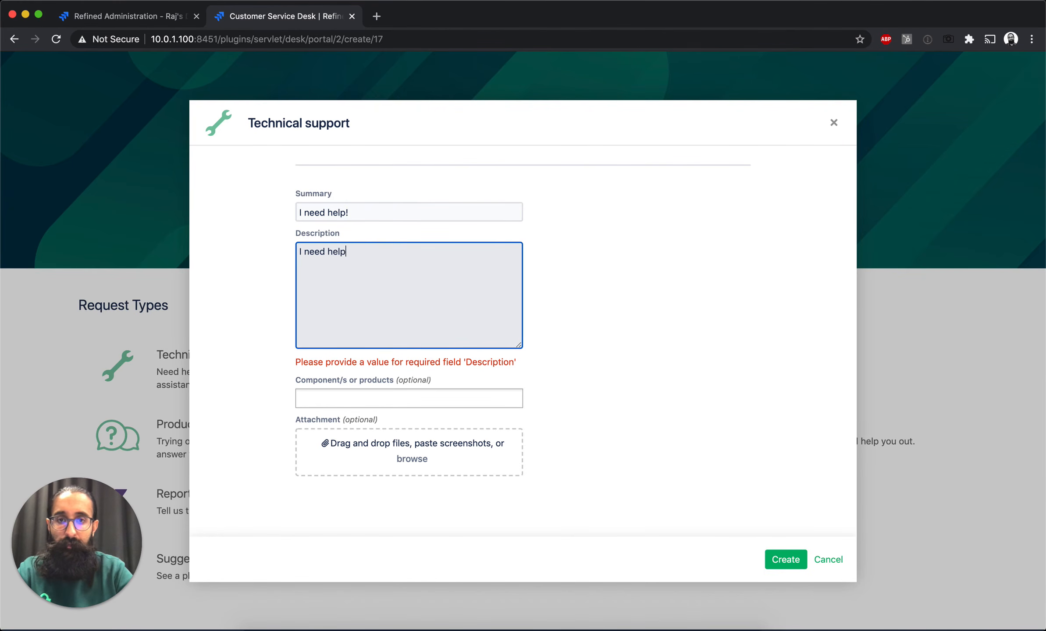
pyautogui.write(' with my computer')
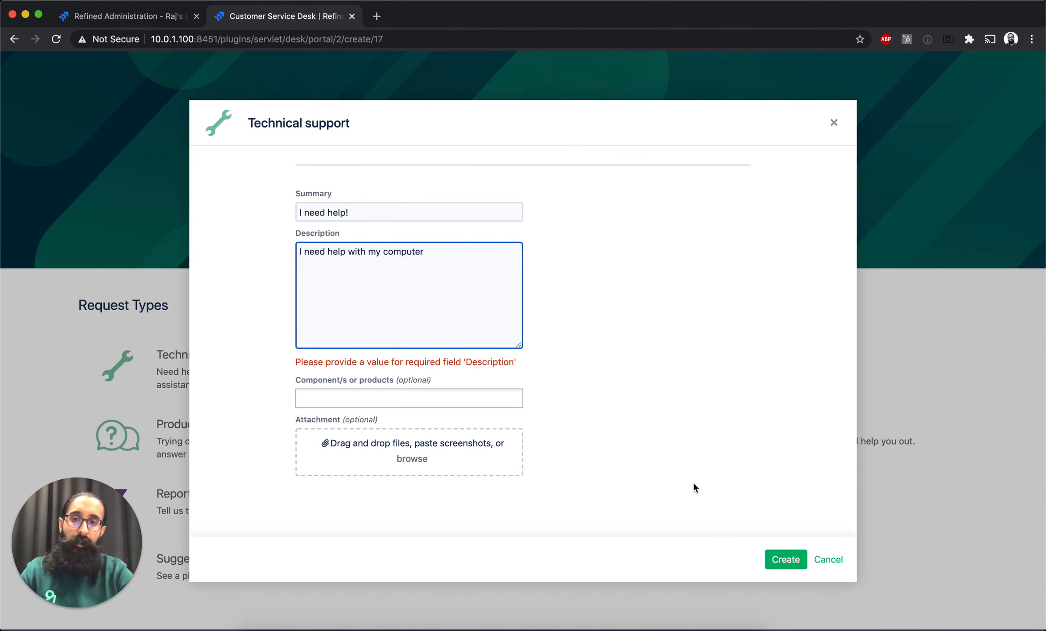
pyautogui.click(785, 559)
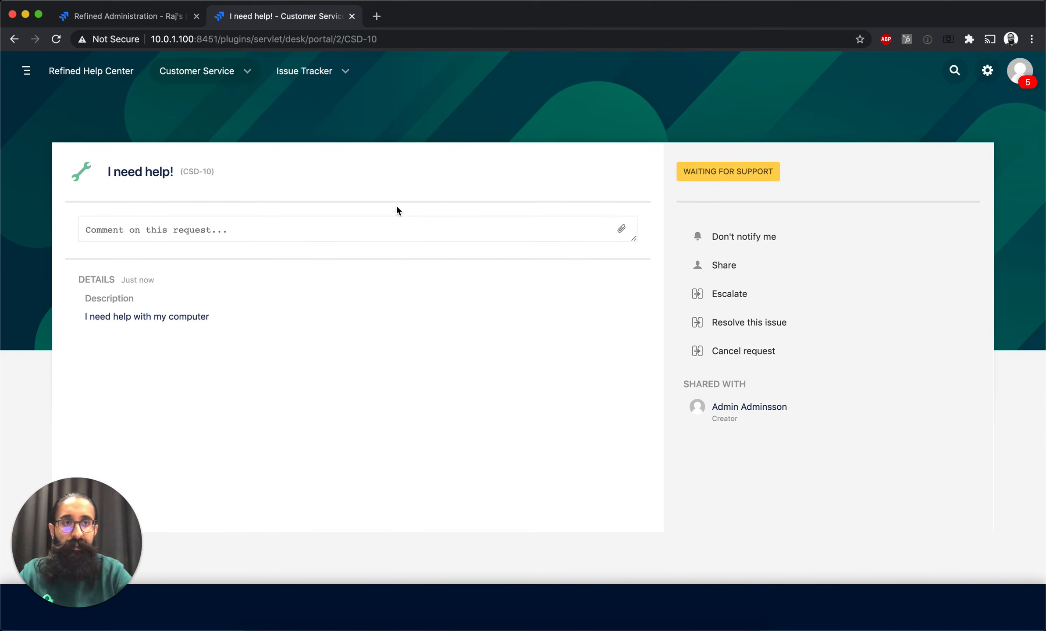
# Open Product X Project from the Issue Tracker category and examine its issue types and Jira issues list
pyautogui.click(346, 73)
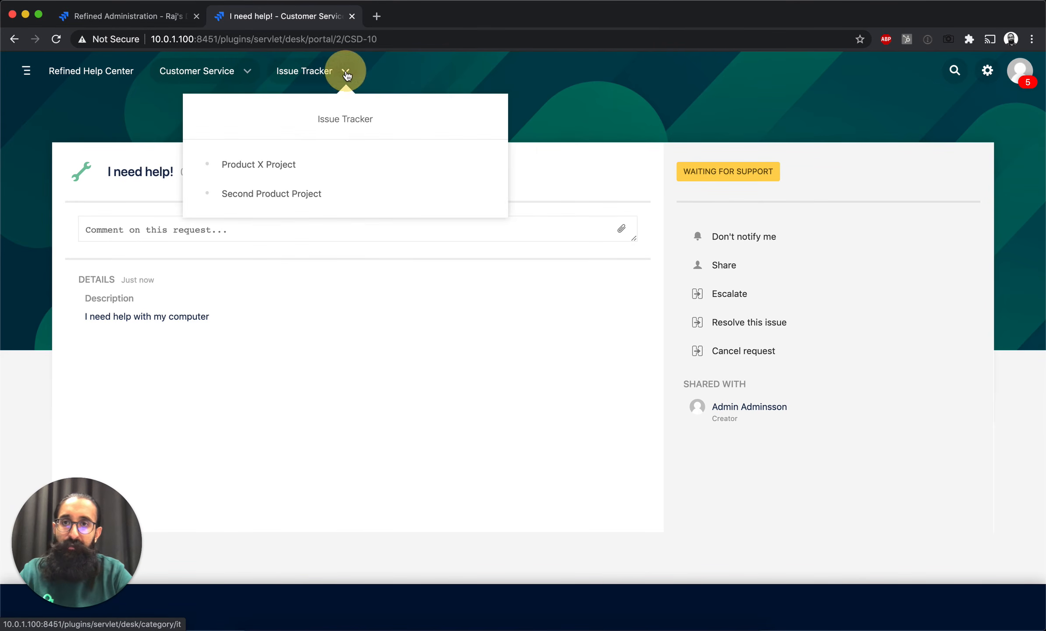
pyautogui.click(271, 163)
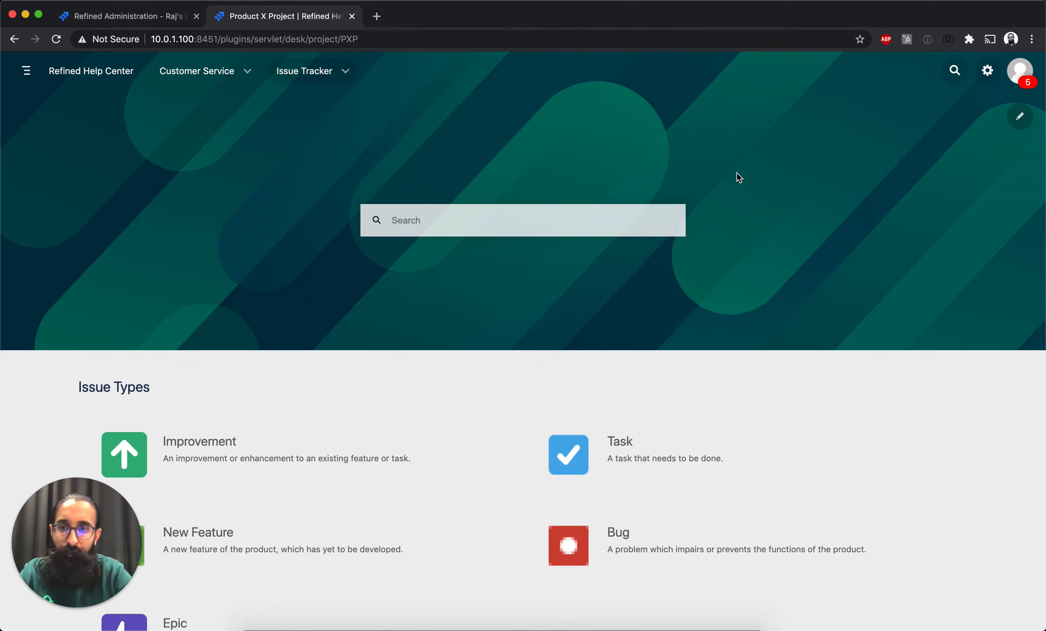
pyautogui.scroll(-1, 737, 173)
pyautogui.scroll(-3, 739, 174)
pyautogui.scroll(-7, 739, 175)
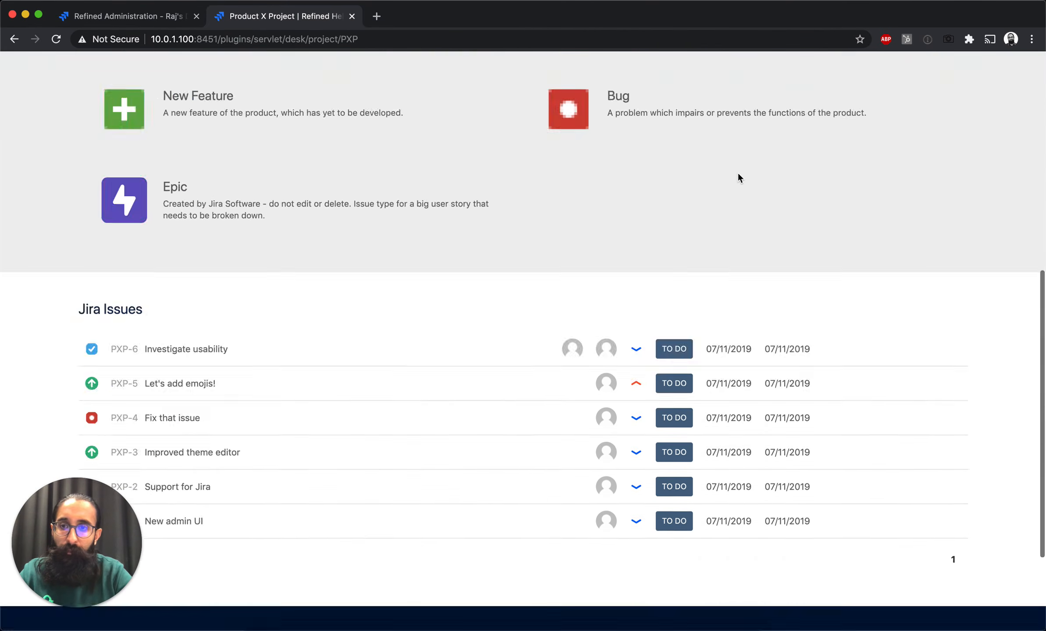
pyautogui.scroll(10, 738, 178)
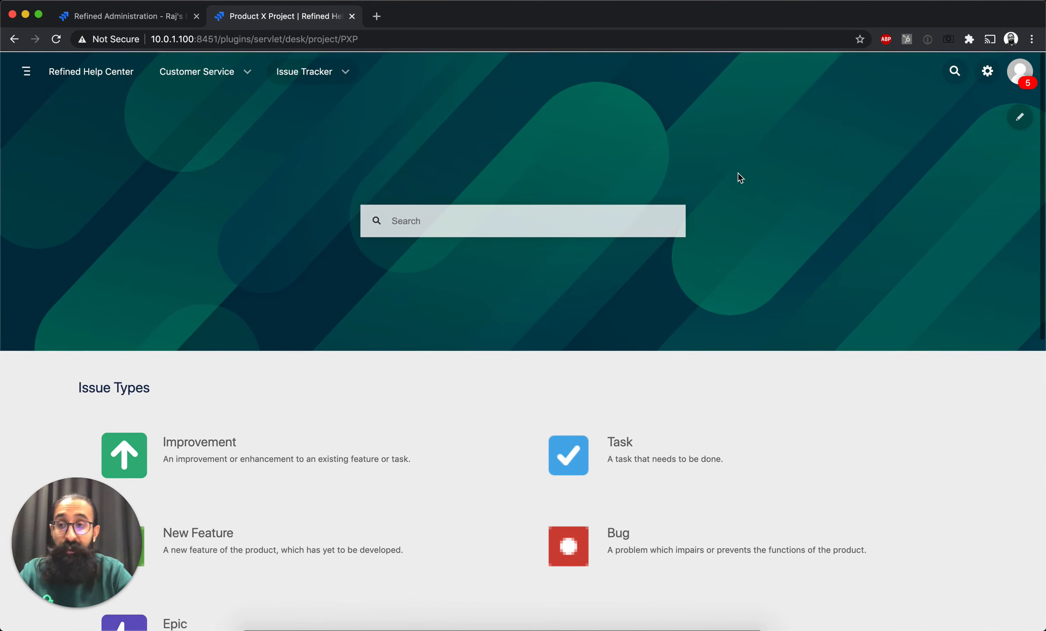
pyautogui.scroll(-4, 458, 176)
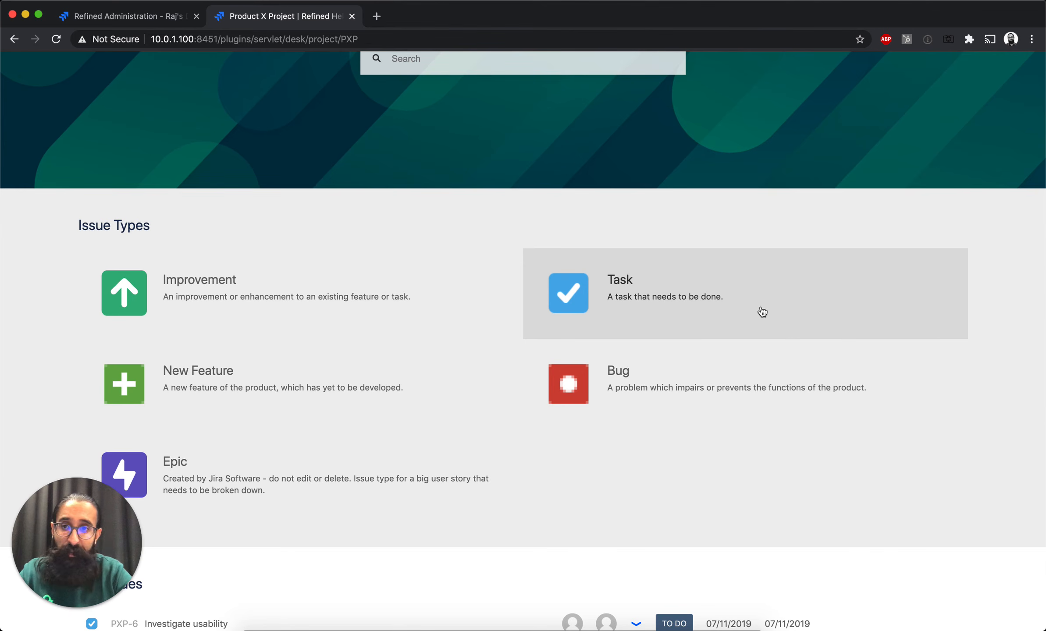
pyautogui.scroll(-9, 762, 309)
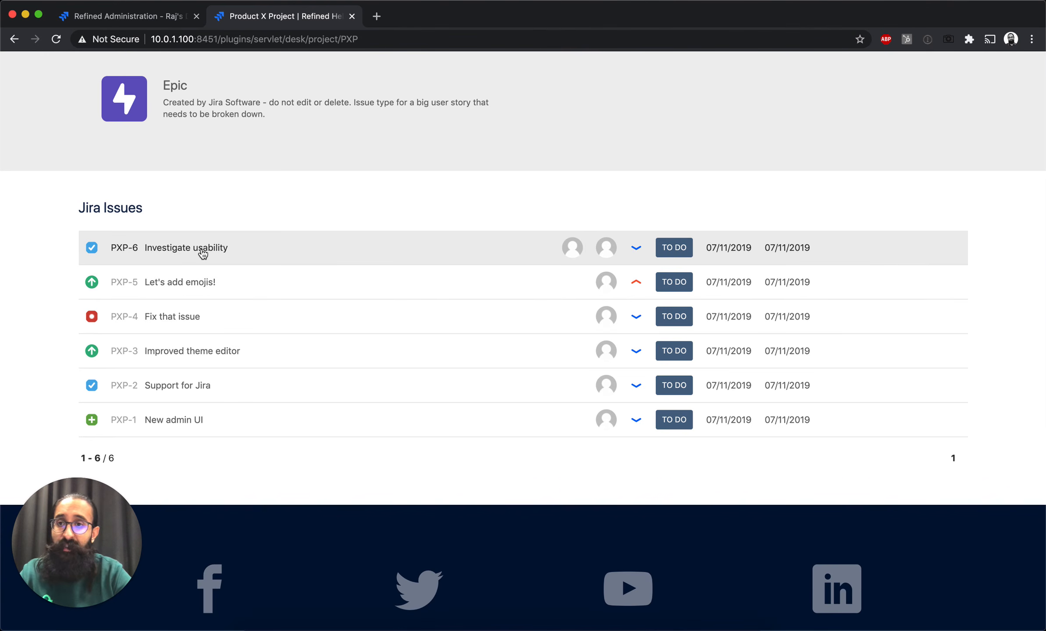
pyautogui.scroll(10, 613, 149)
# Examine the Jira Issues module's column and filter settings in Product X Project's layout, including the advanced JQL filter, and leave without saving
pyautogui.click(1021, 122)
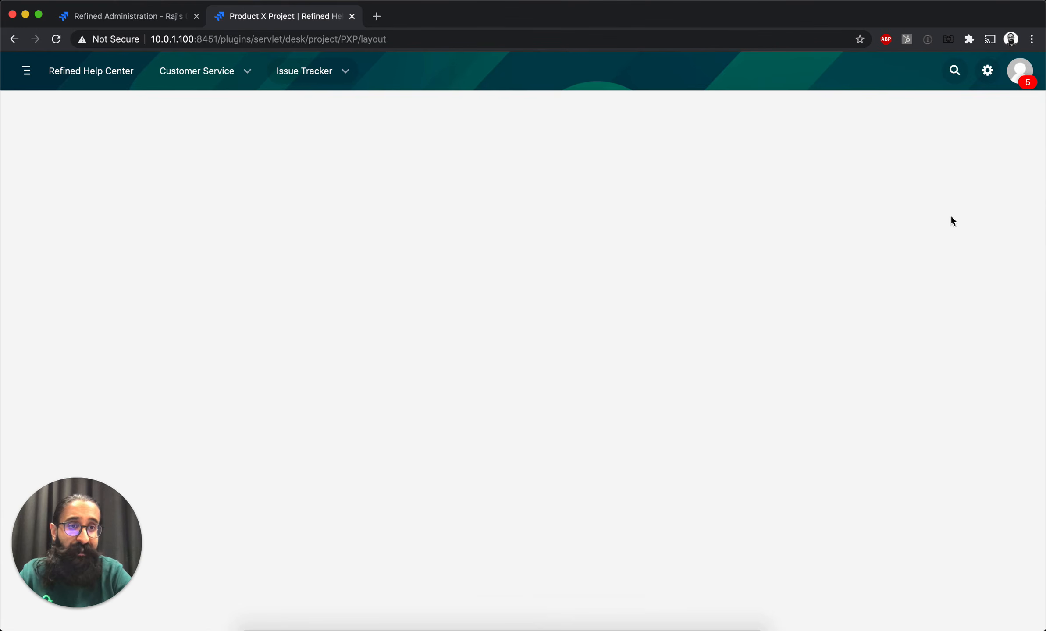
pyautogui.scroll(-15, 665, 455)
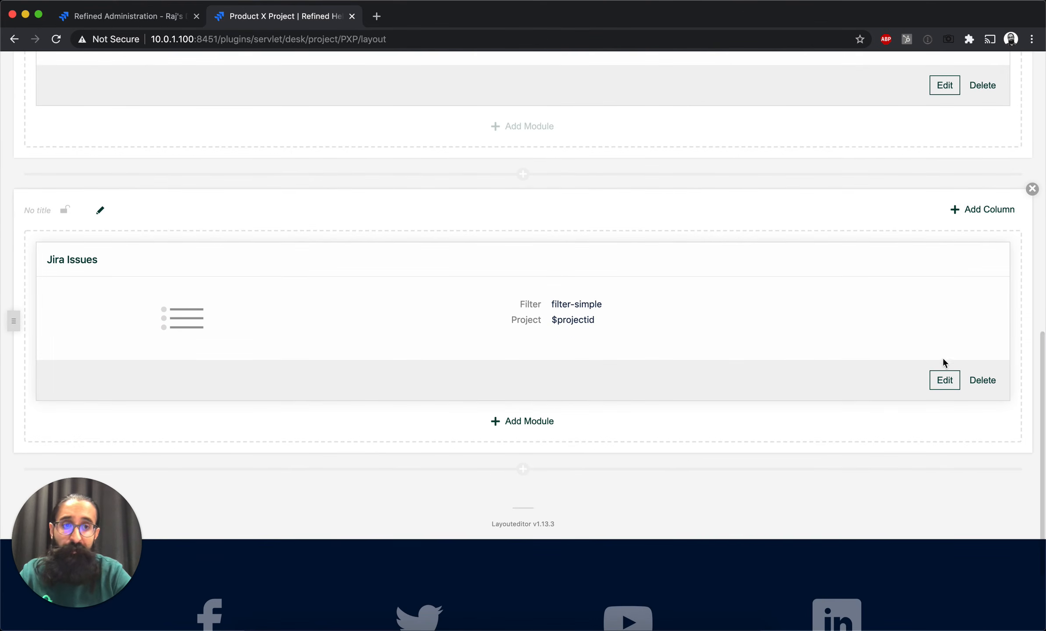
pyautogui.click(945, 380)
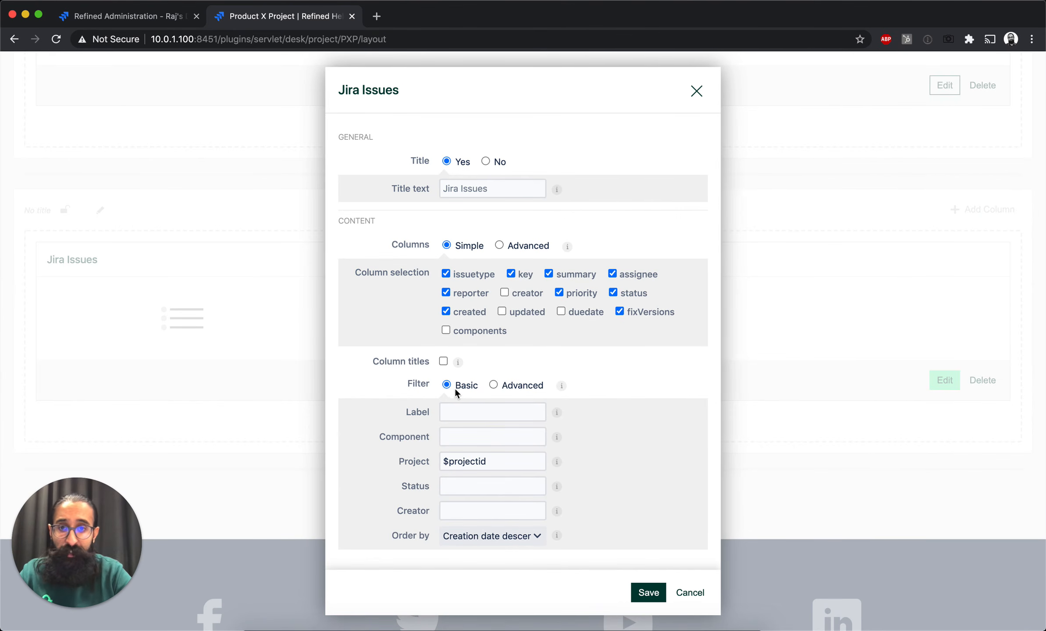
pyautogui.click(468, 410)
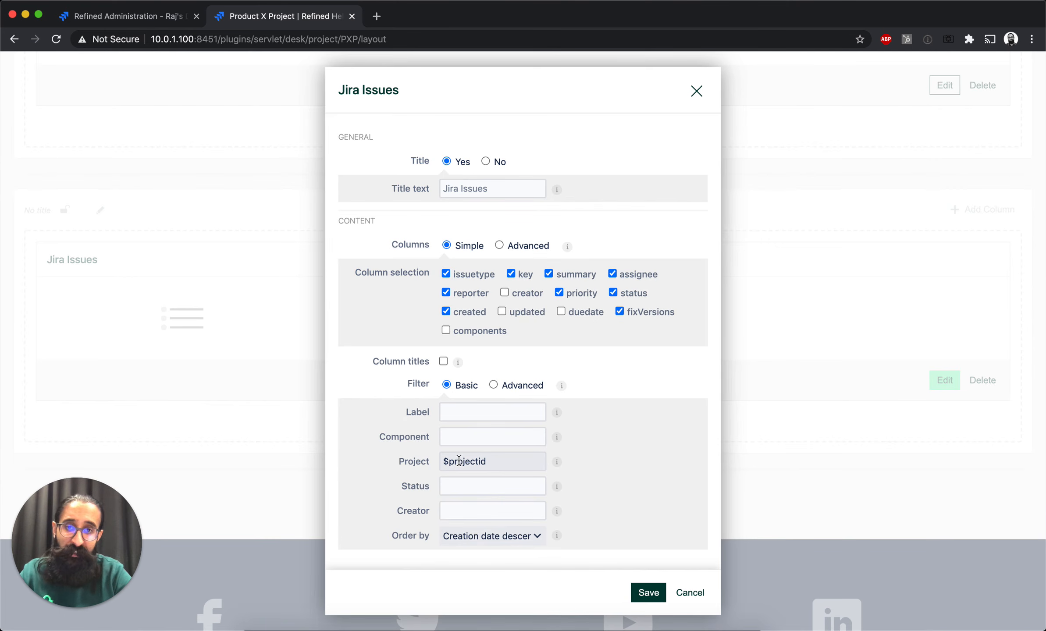
pyautogui.click(492, 384)
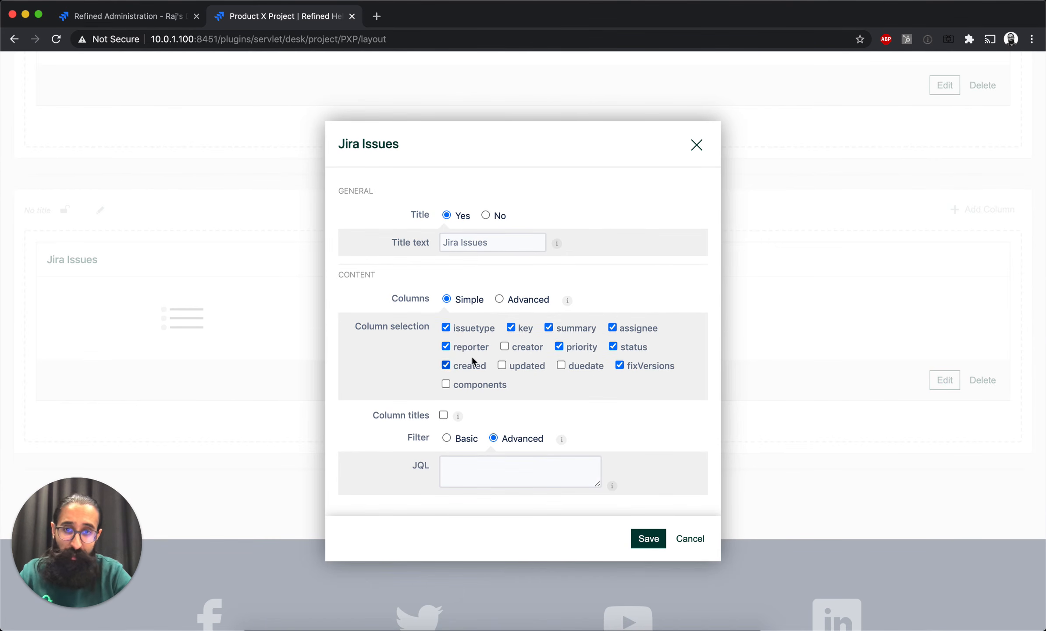
pyautogui.click(698, 144)
pyautogui.scroll(15, 810, 266)
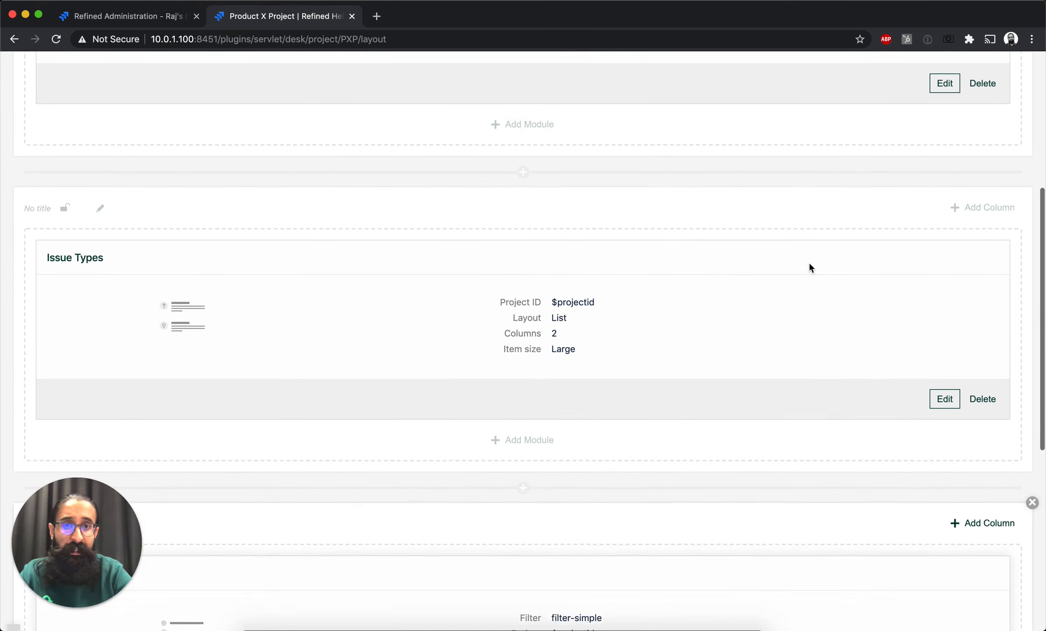
pyautogui.click(1017, 114)
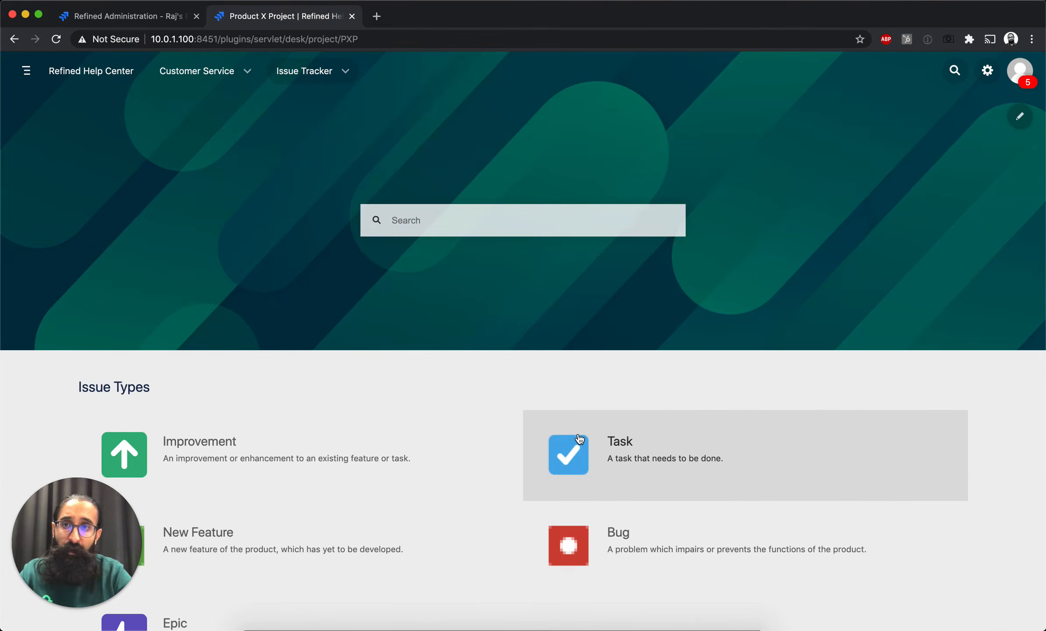
# Open the "Investigate usability" issue from Product X Project's Jira issues and change its status to In Progress
pyautogui.scroll(-10, 580, 438)
pyautogui.scroll(-4, 580, 439)
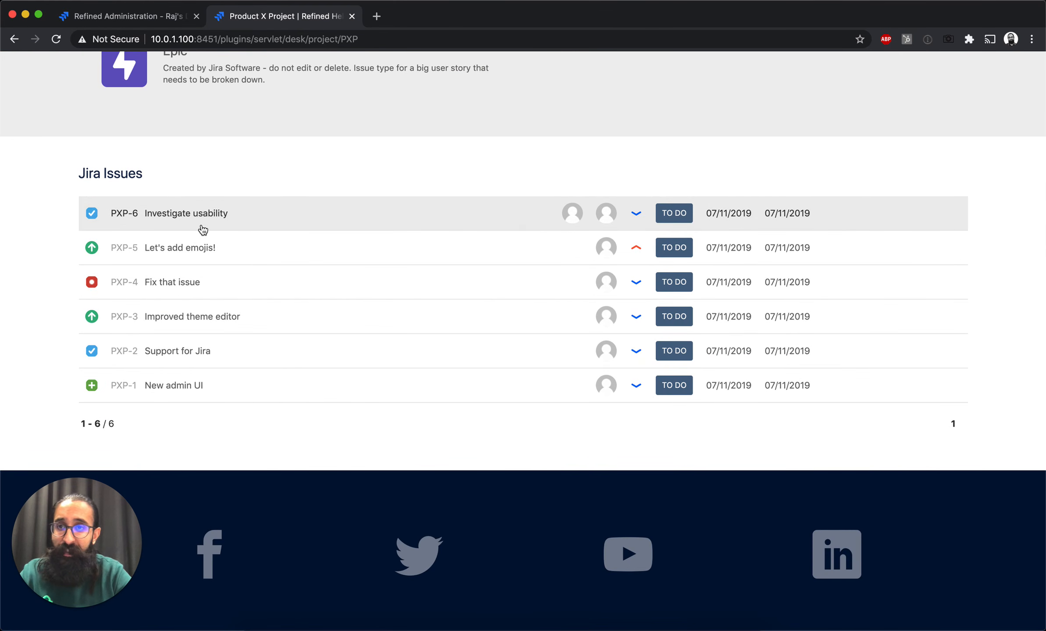
pyautogui.click(200, 224)
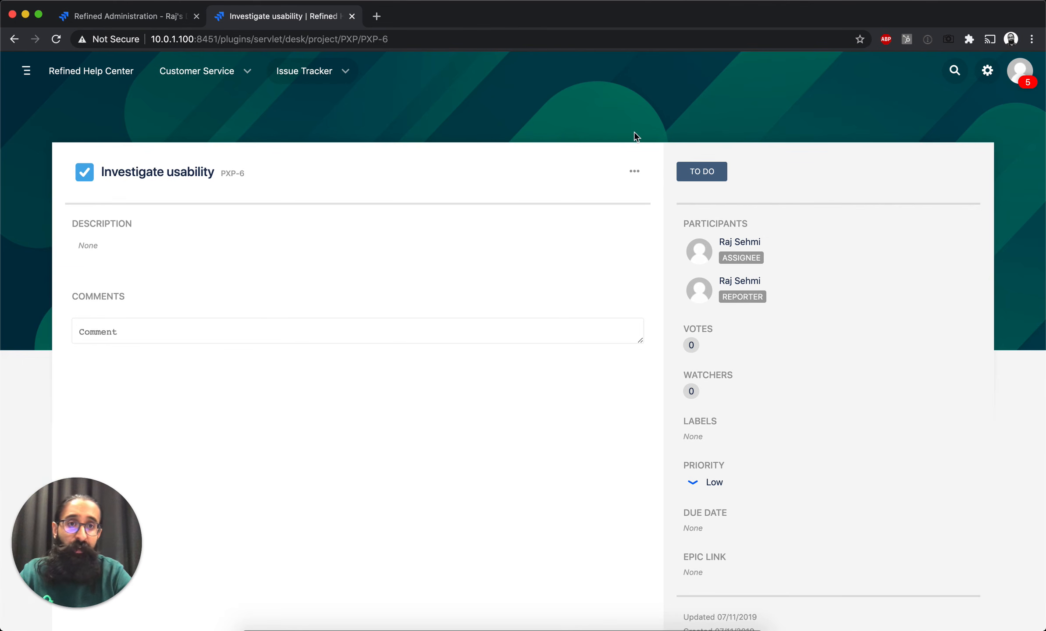
pyautogui.click(696, 177)
pyautogui.click(673, 235)
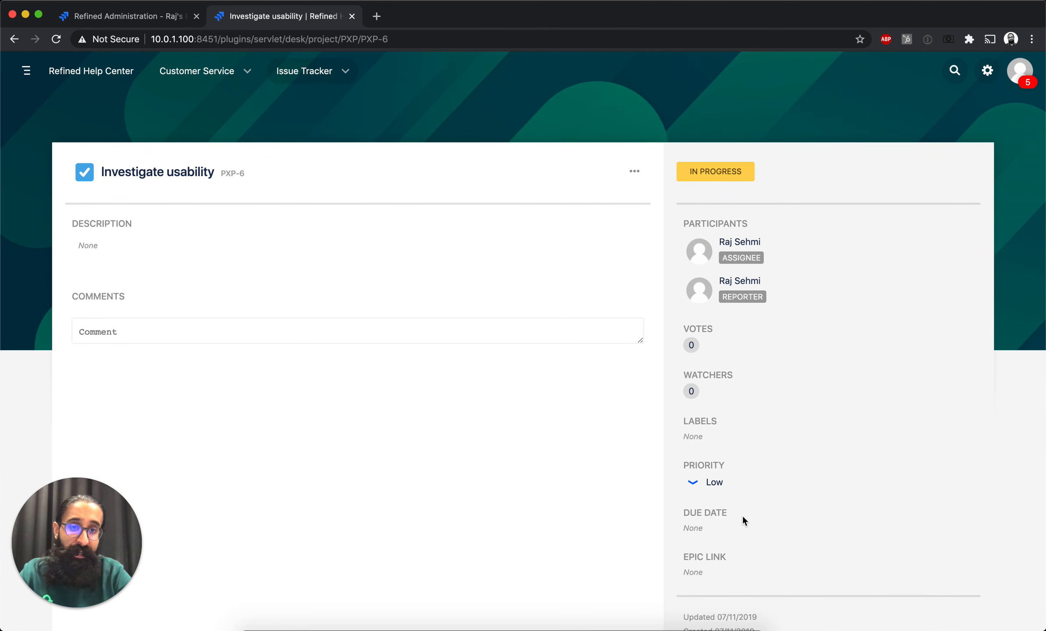
# Open the issue's comment and description fields for editing and look over the rest of the issue page
pyautogui.click(217, 334)
pyautogui.click(88, 248)
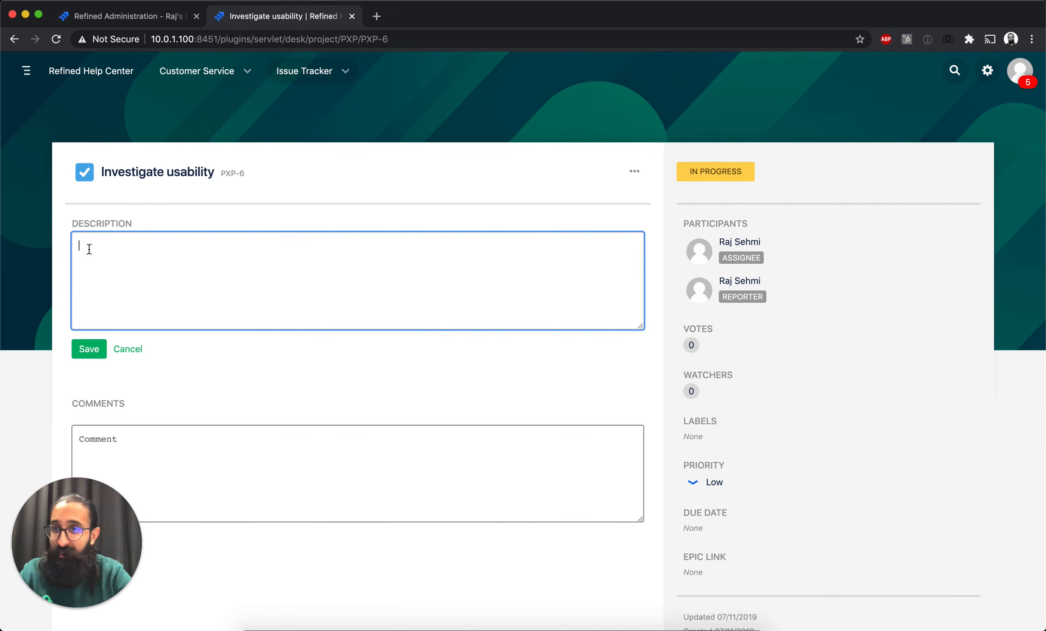
pyautogui.scroll(-5, 812, 450)
pyautogui.scroll(5, 811, 449)
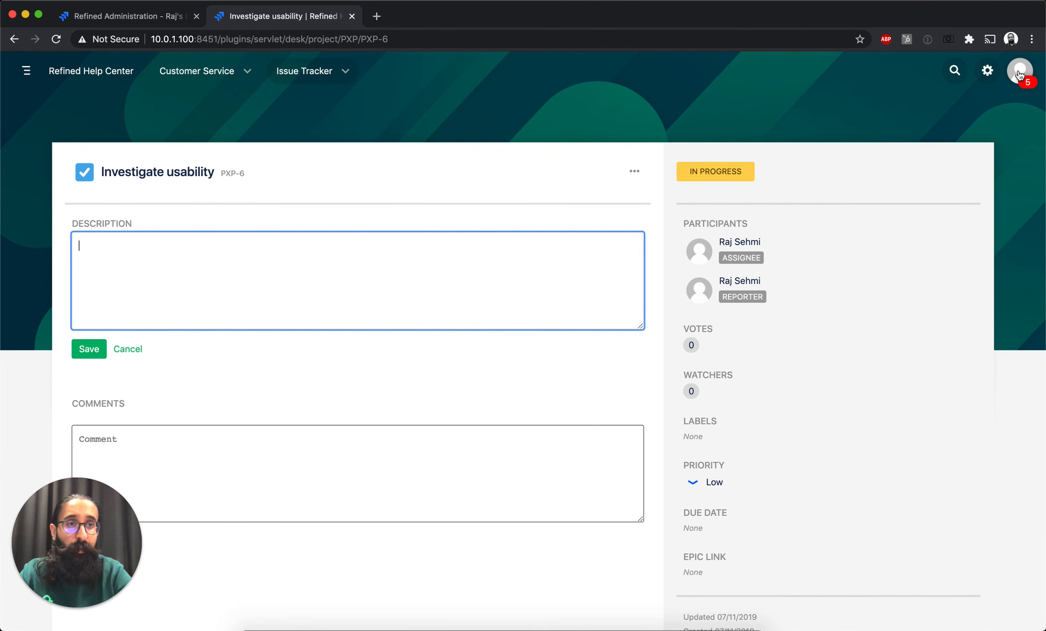
# Open the account menu to view the personal request and issue overviews
pyautogui.click(1020, 75)
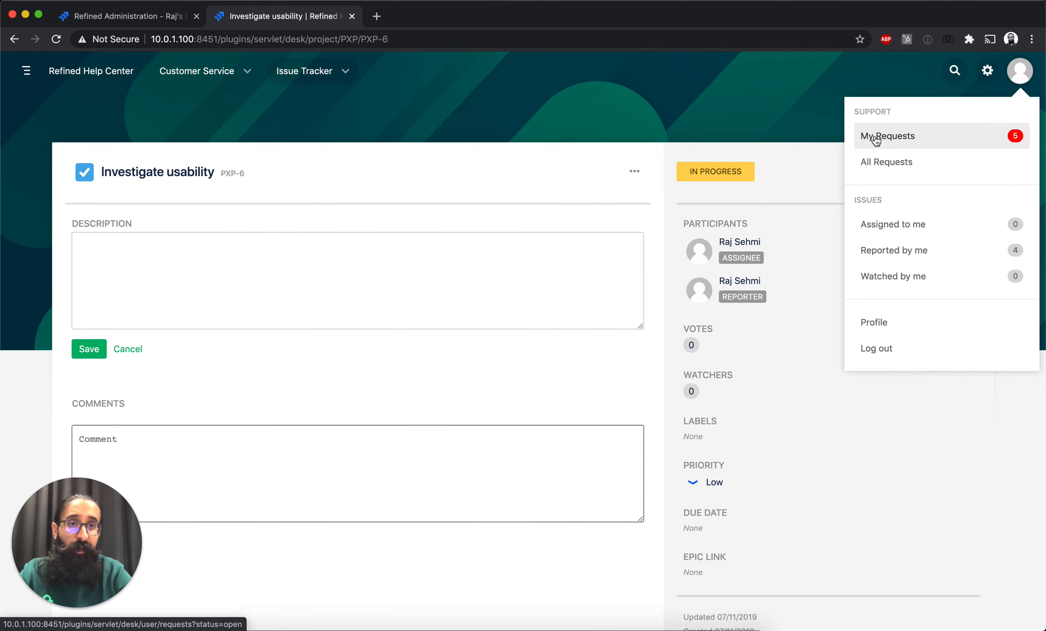